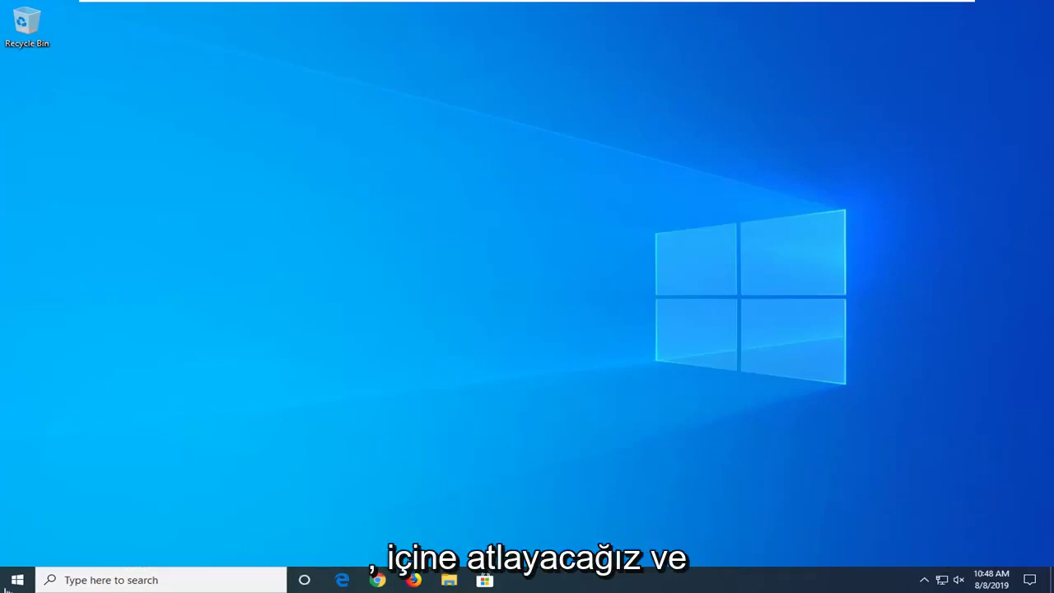
# Step: Search for regedit and run Registry Editor as administrator, allowing it to make changes to the device
pyautogui.click(15, 581)
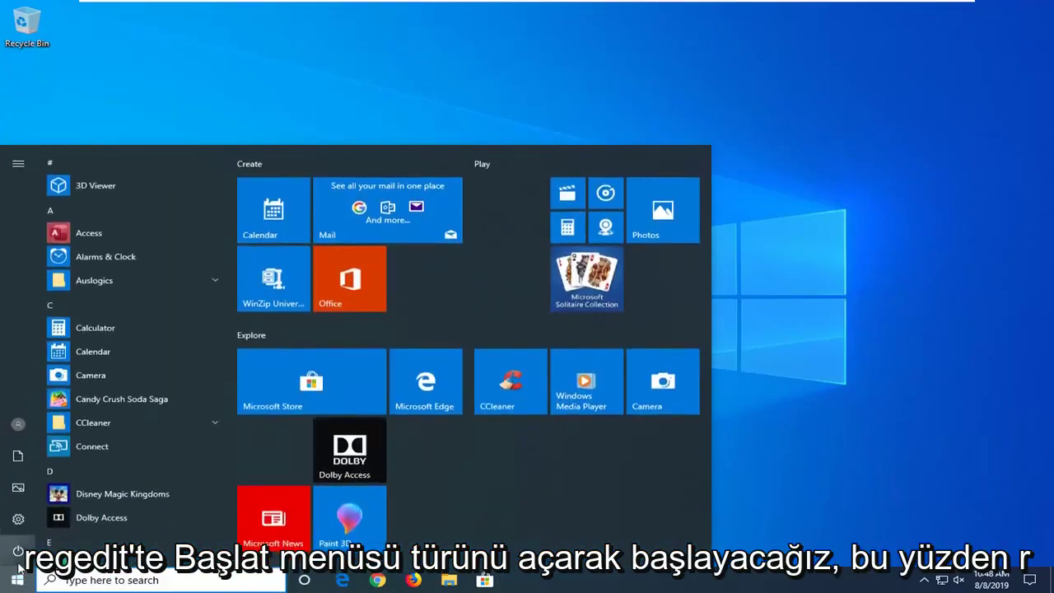
pyautogui.write('regedit')
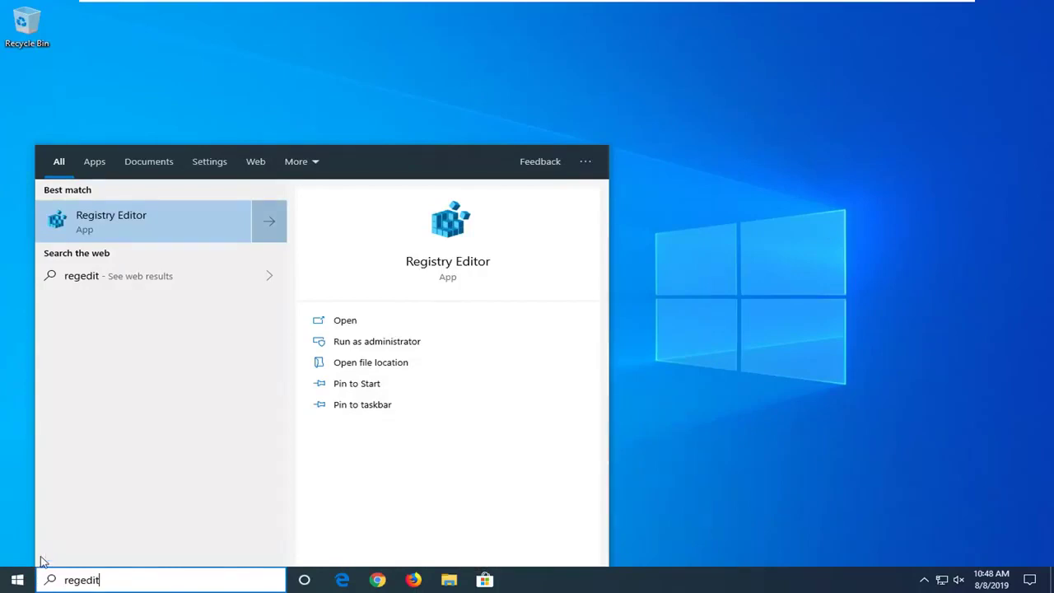
pyautogui.rightClick(100, 220)
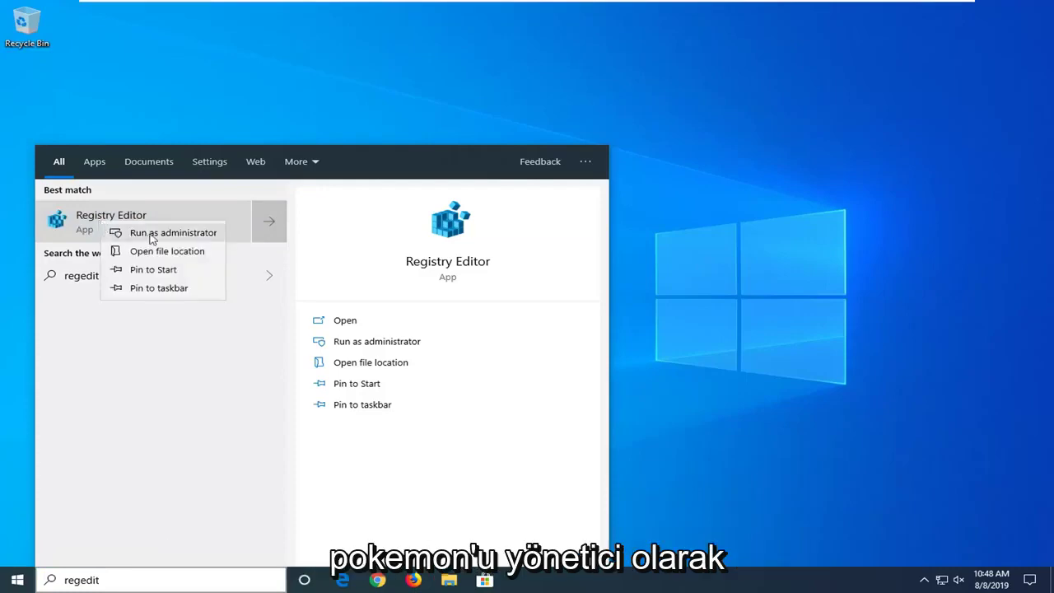
pyautogui.click(153, 233)
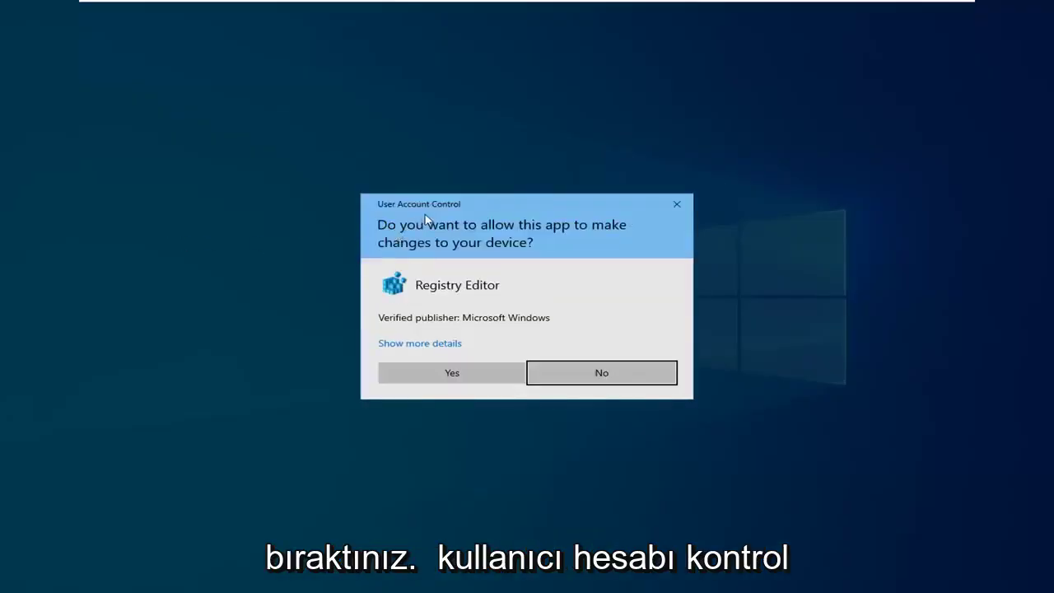
pyautogui.click(428, 371)
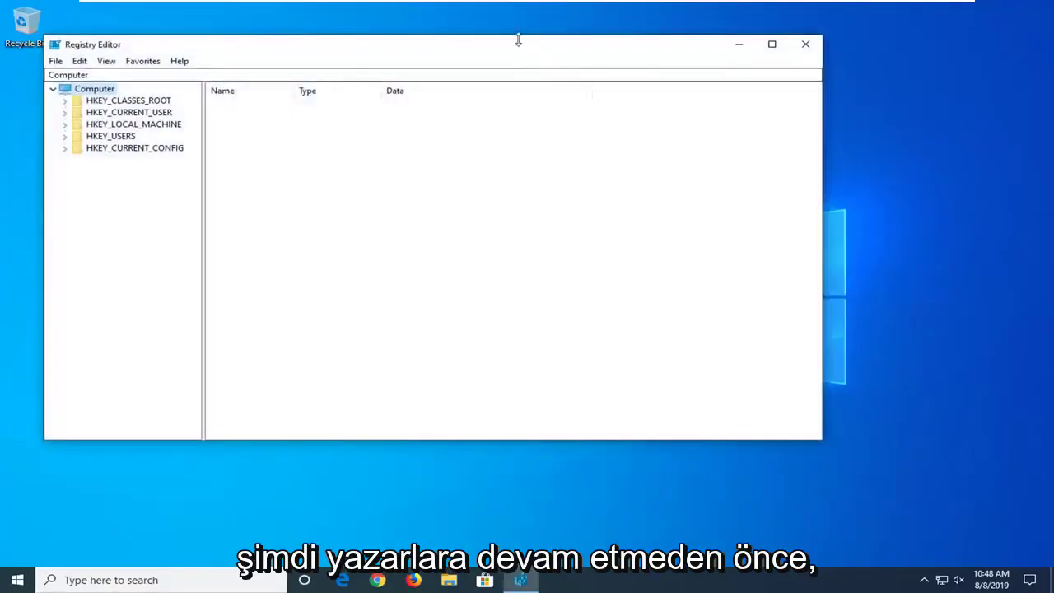
pyautogui.moveTo(518, 40); pyautogui.dragTo(537, 47)
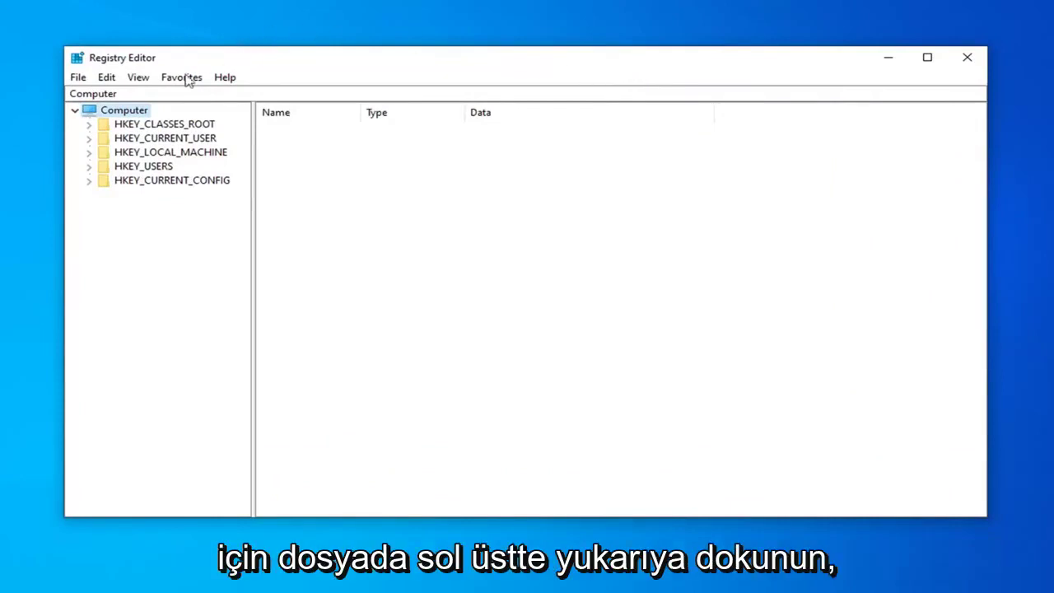
# Step: View the registry export dialog and the registry import dialog, closing each without saving or loading a file
pyautogui.click(80, 79)
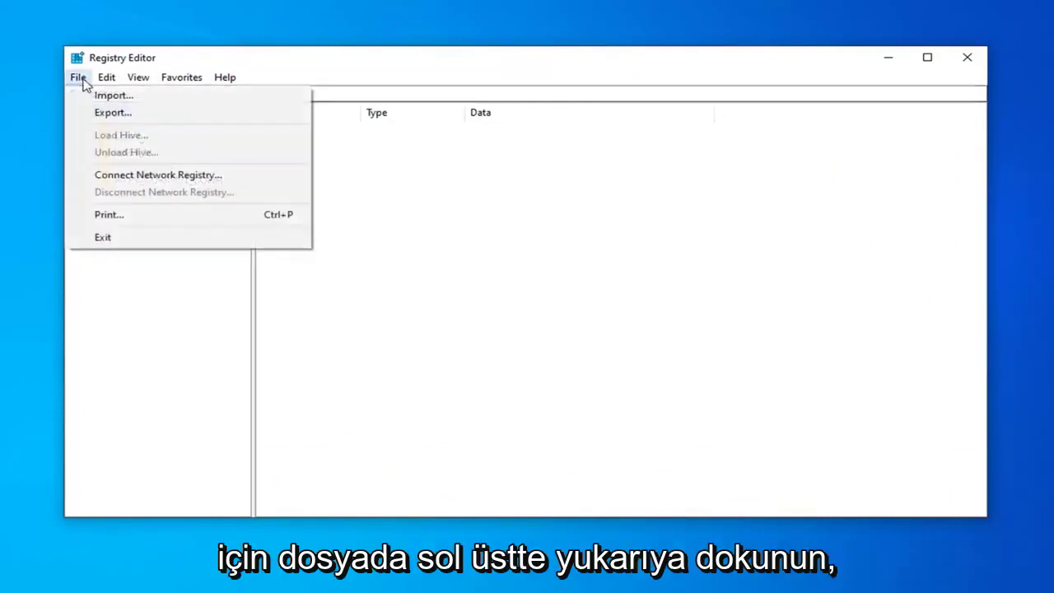
pyautogui.click(107, 112)
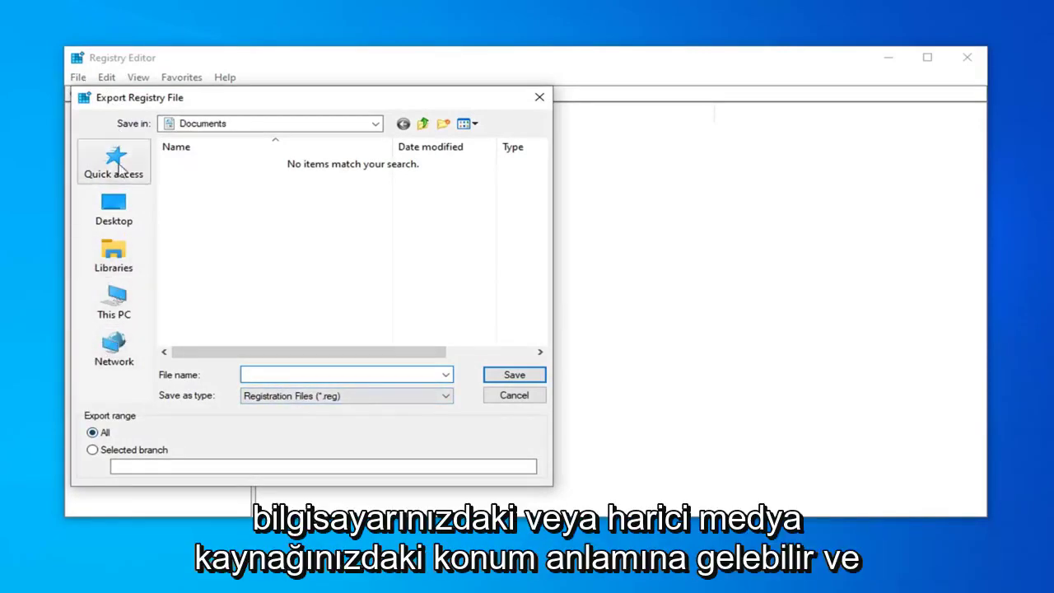
pyautogui.click(512, 396)
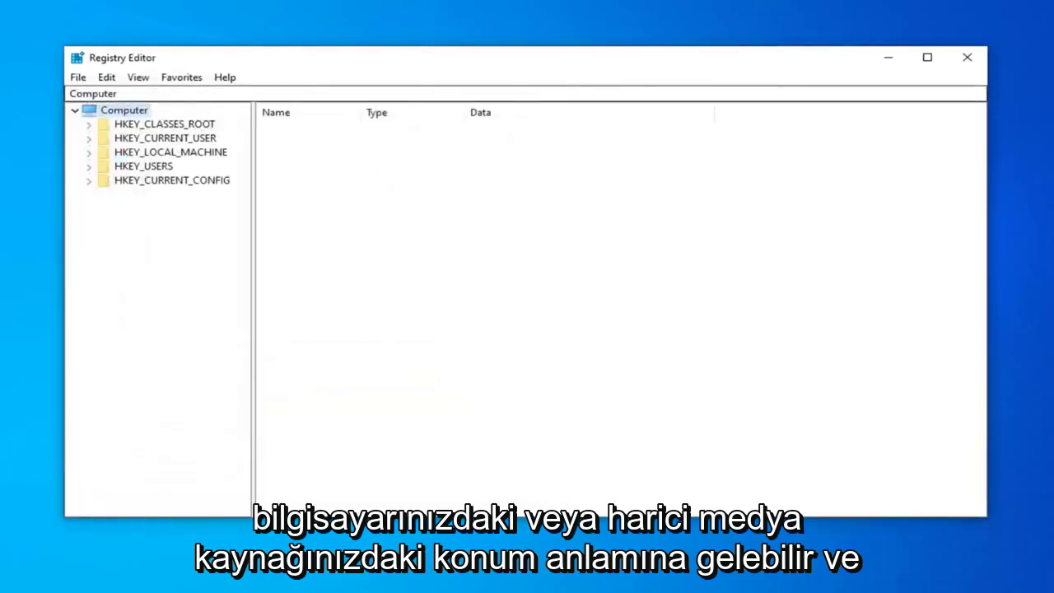
pyautogui.click(78, 77)
pyautogui.click(101, 99)
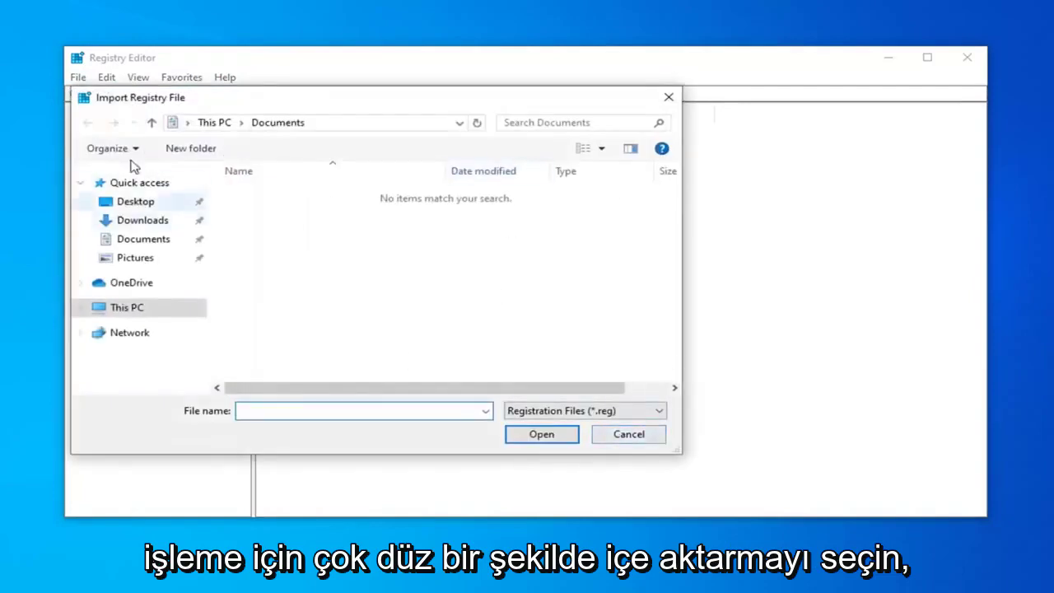
pyautogui.click(624, 436)
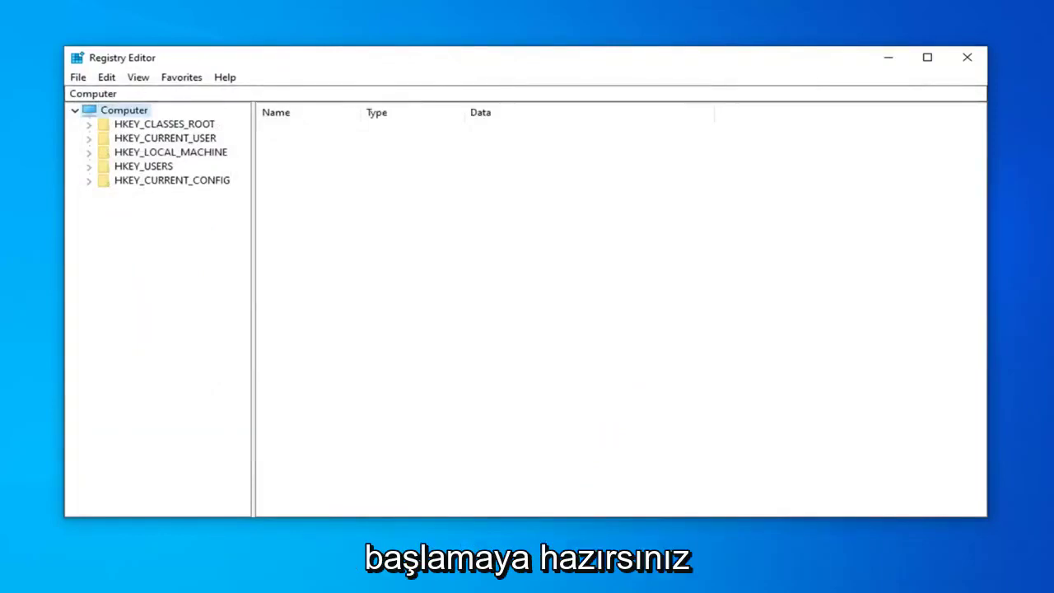
# Step: Expand the registry tree down to HKEY_CURRENT_USER\SOFTWARE\Microsoft\Office\16.0 and widen the key tree area
pyautogui.click(170, 140)
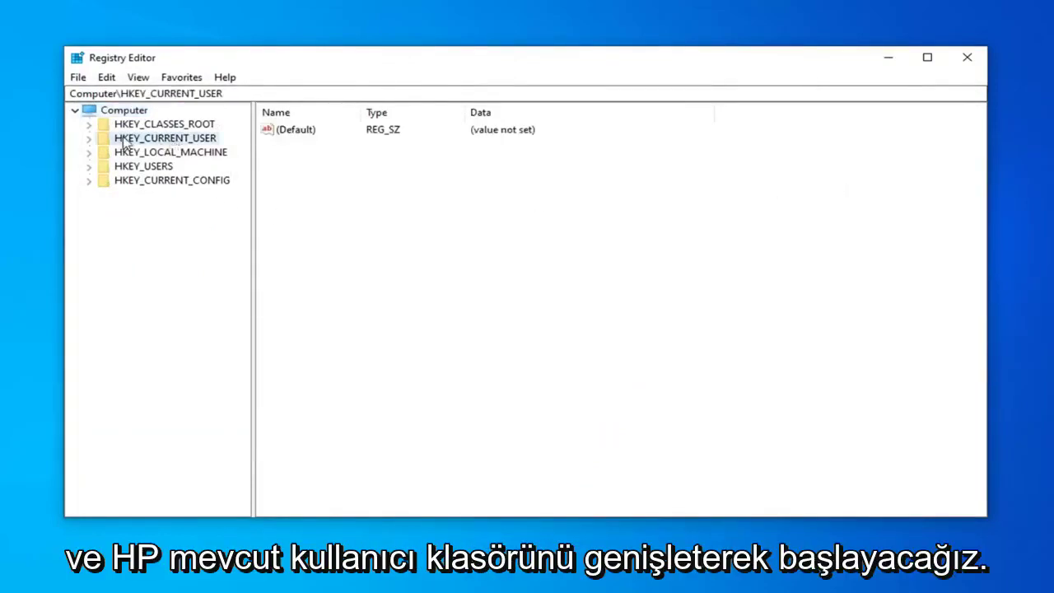
pyautogui.doubleClick(125, 142)
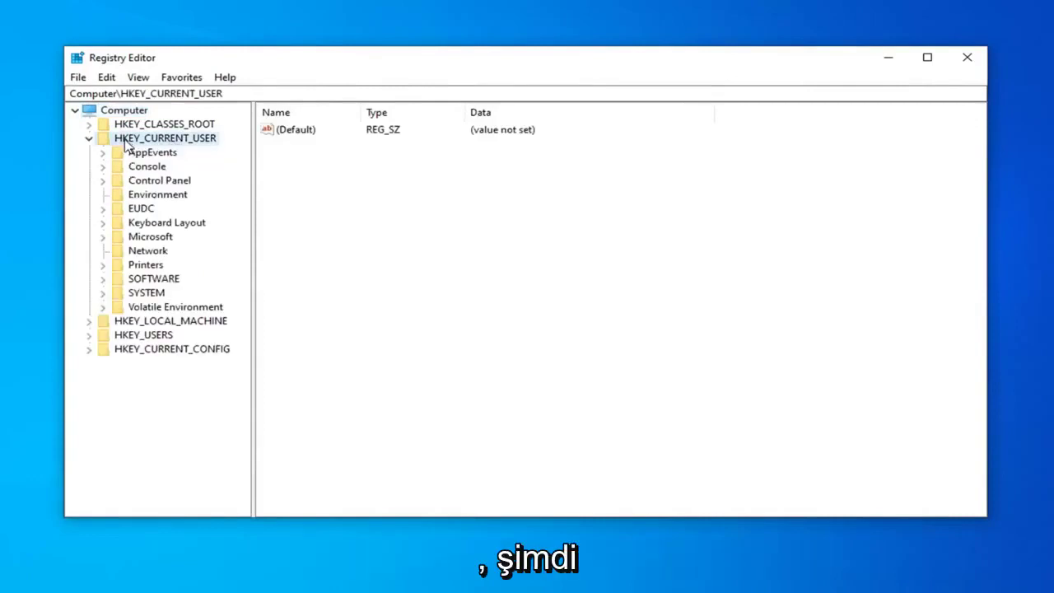
pyautogui.doubleClick(144, 280)
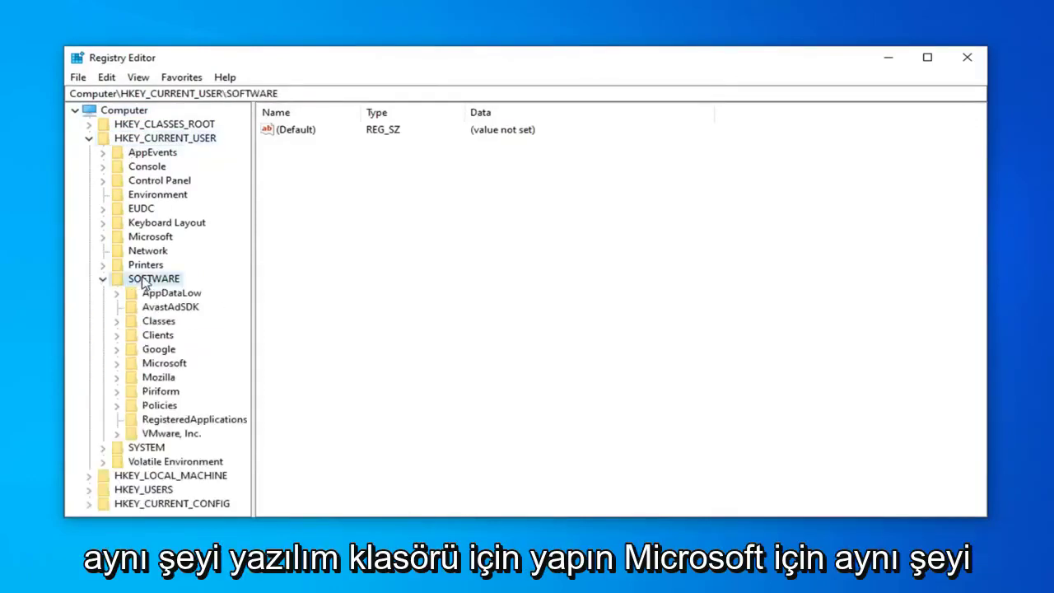
pyautogui.doubleClick(158, 365)
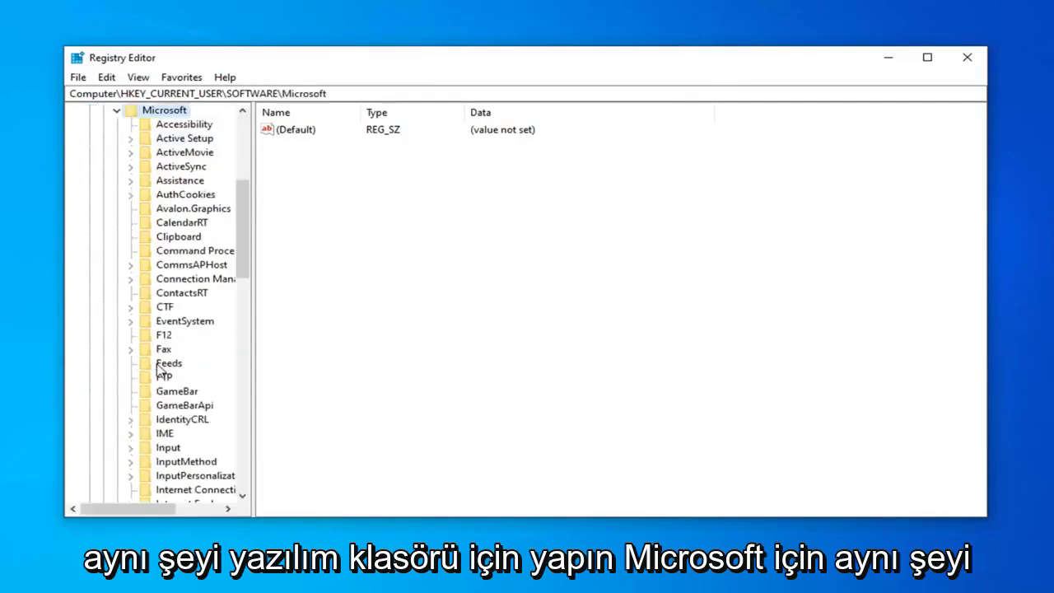
pyautogui.scroll(-7, 163, 345)
pyautogui.scroll(-2, 163, 341)
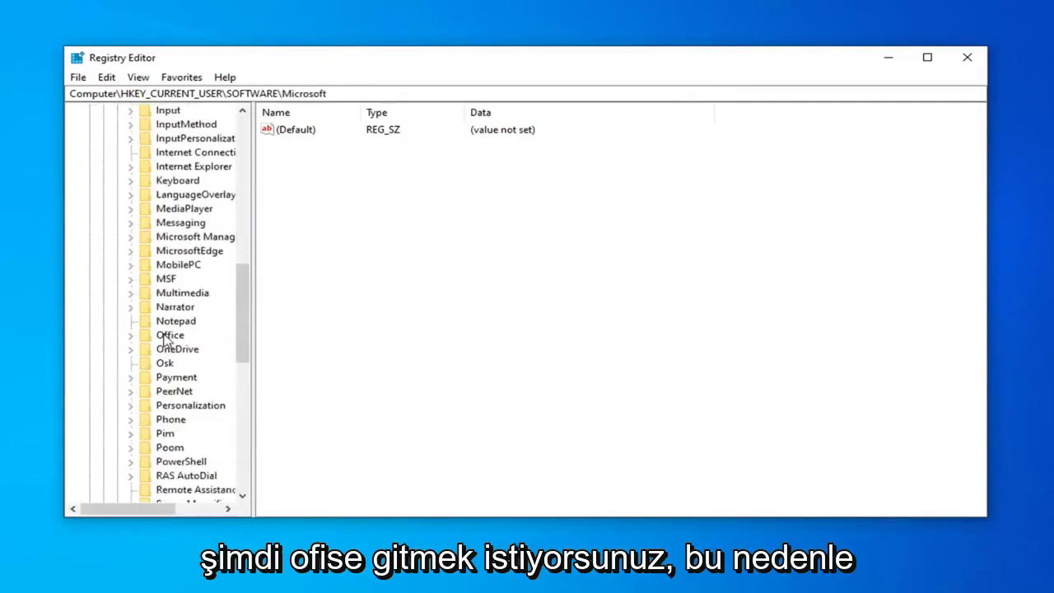
pyautogui.doubleClick(161, 292)
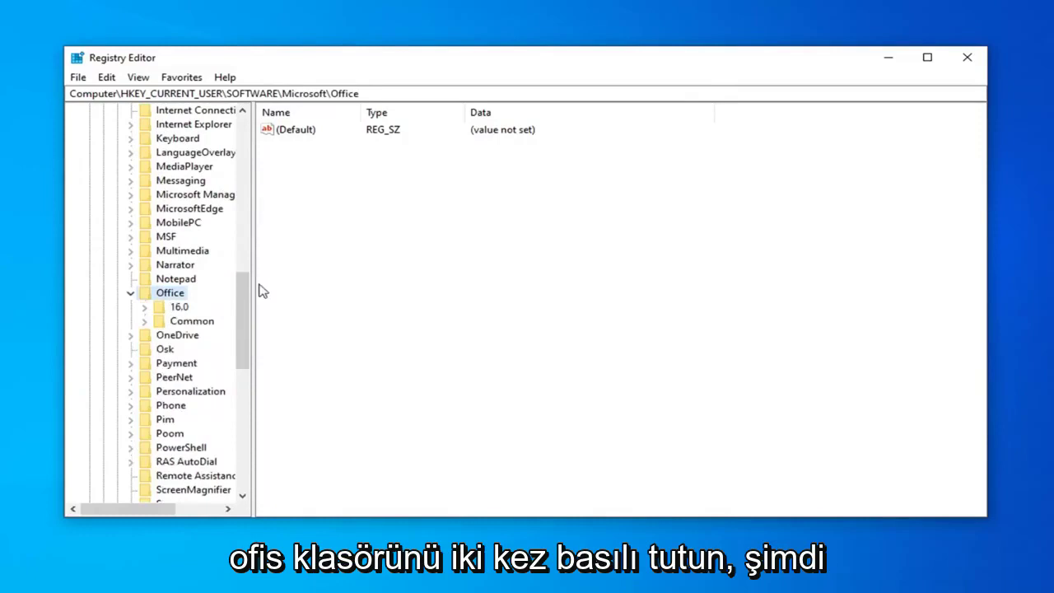
pyautogui.moveTo(254, 284); pyautogui.dragTo(322, 289)
pyautogui.click(177, 307)
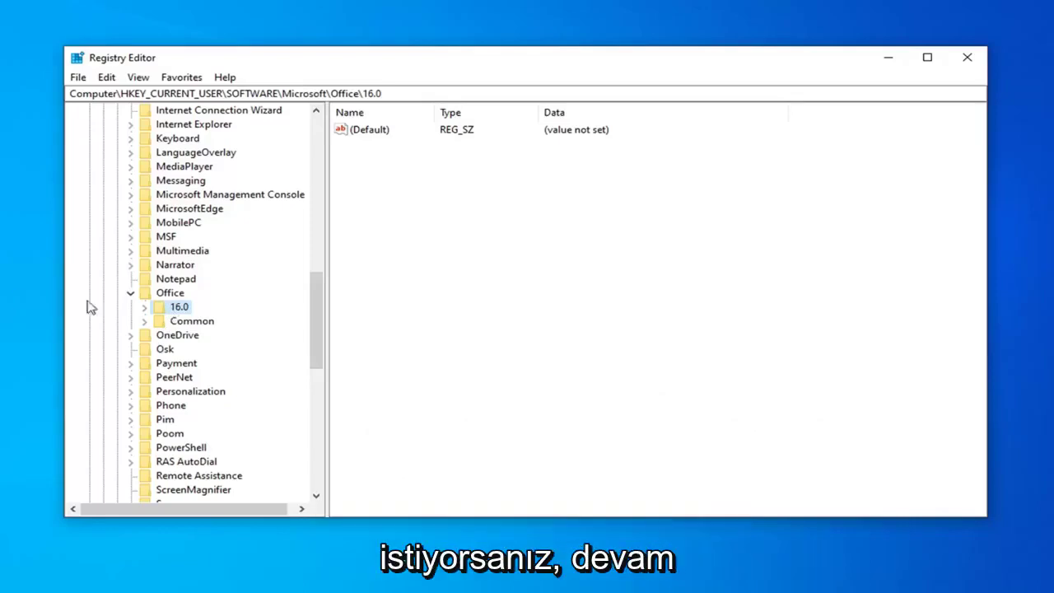
pyautogui.click(145, 308)
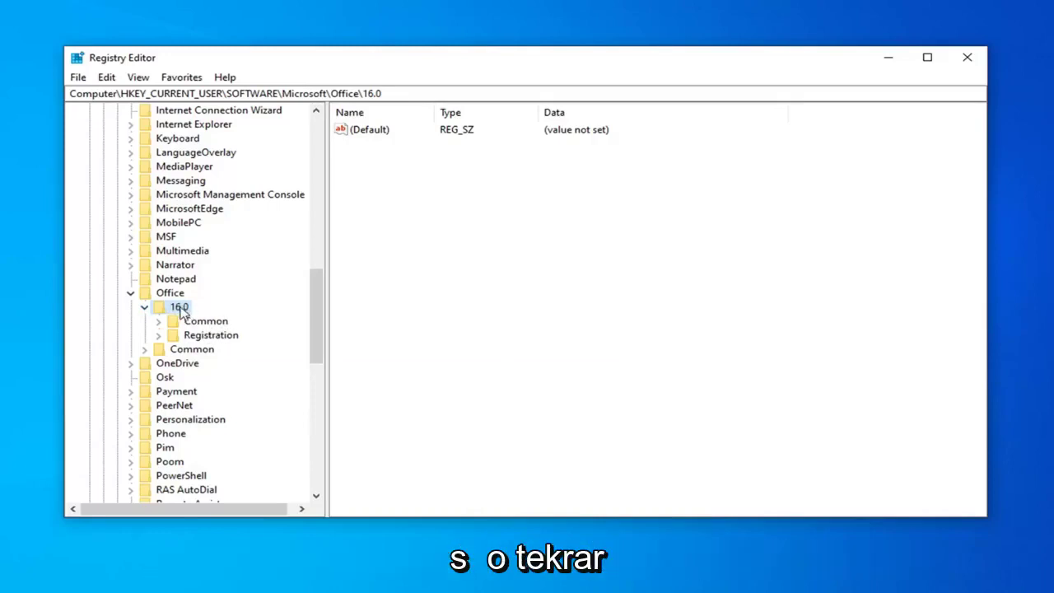
# Step: Create a new key named Outlook under the Office 16.0 key
pyautogui.rightClick(183, 311)
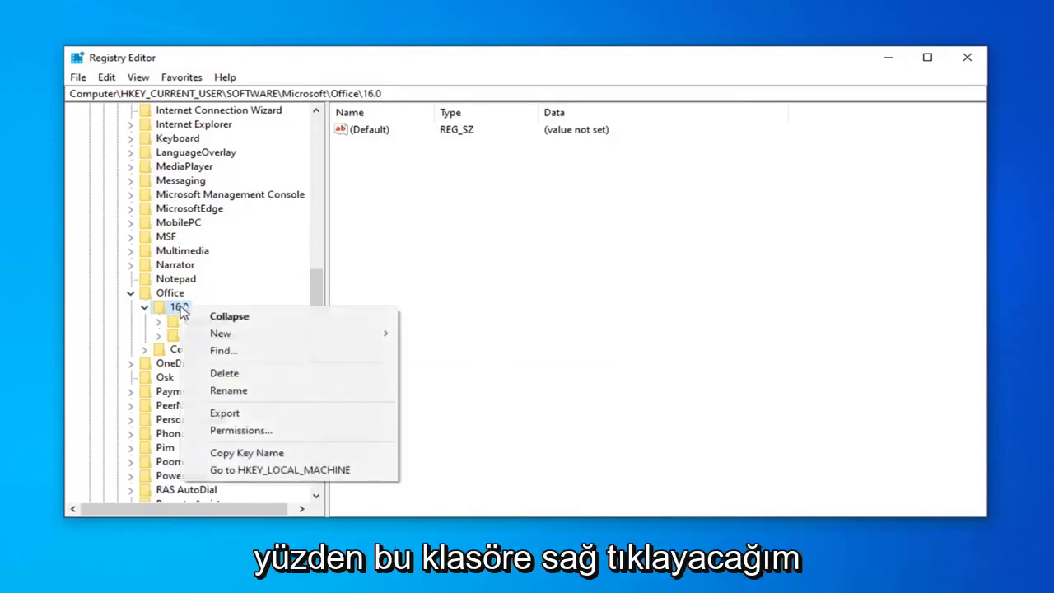
pyautogui.moveTo(254, 336)
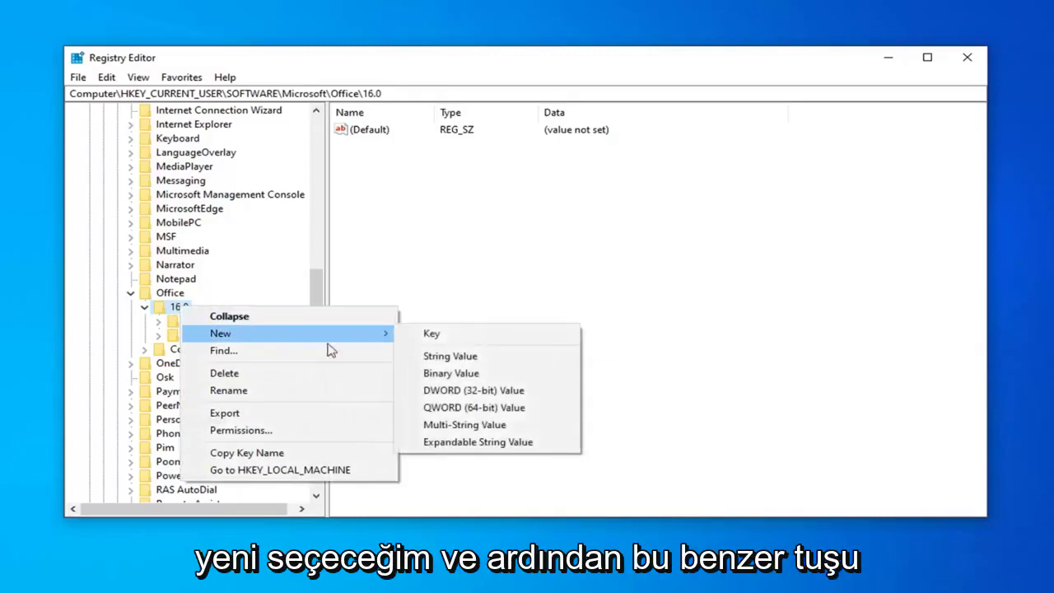
pyautogui.click(432, 339)
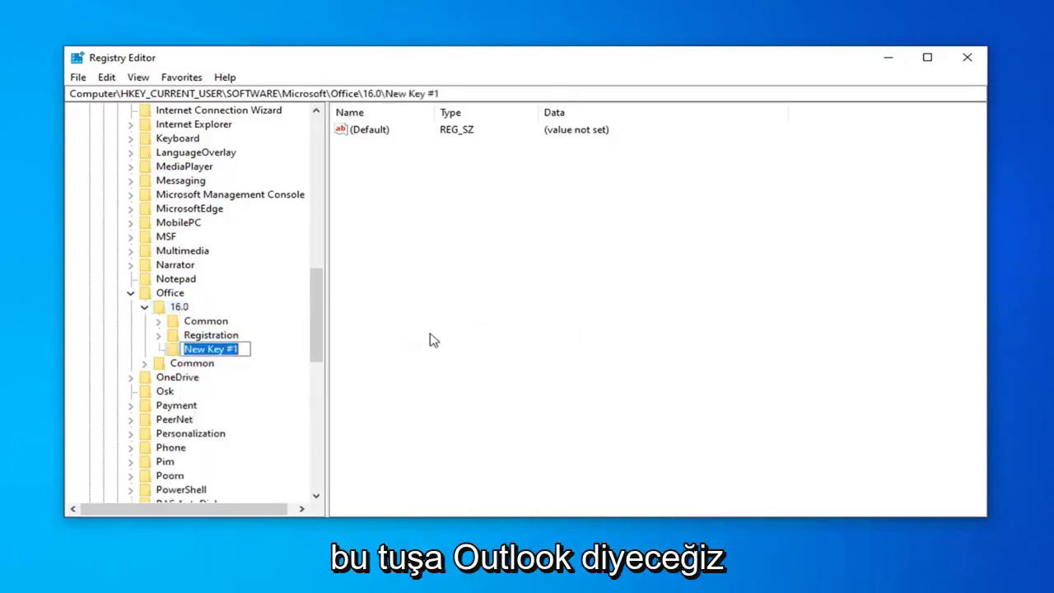
pyautogui.write('Outlook')
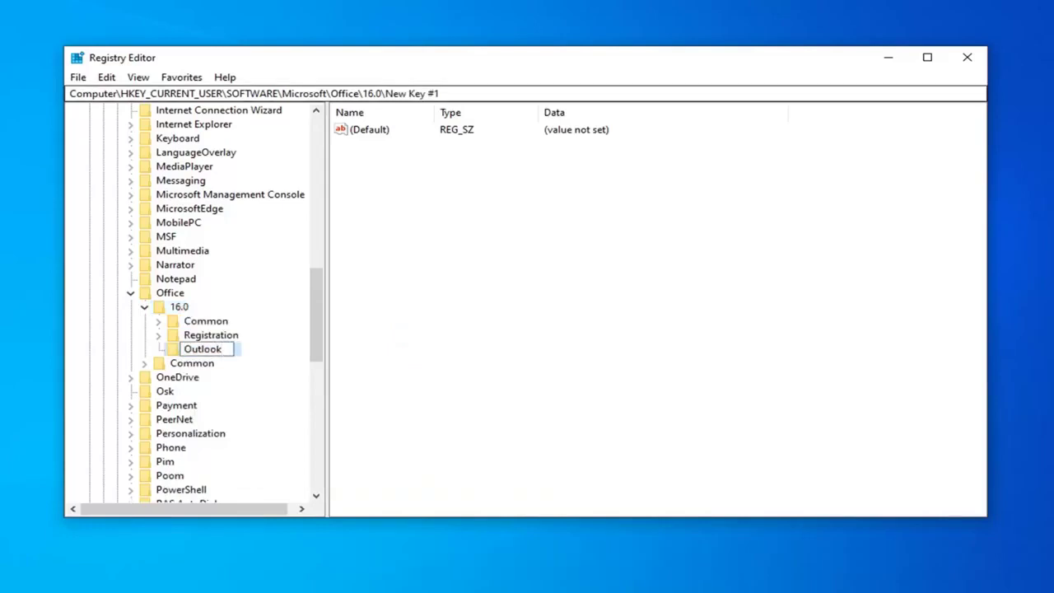
pyautogui.press('Return')
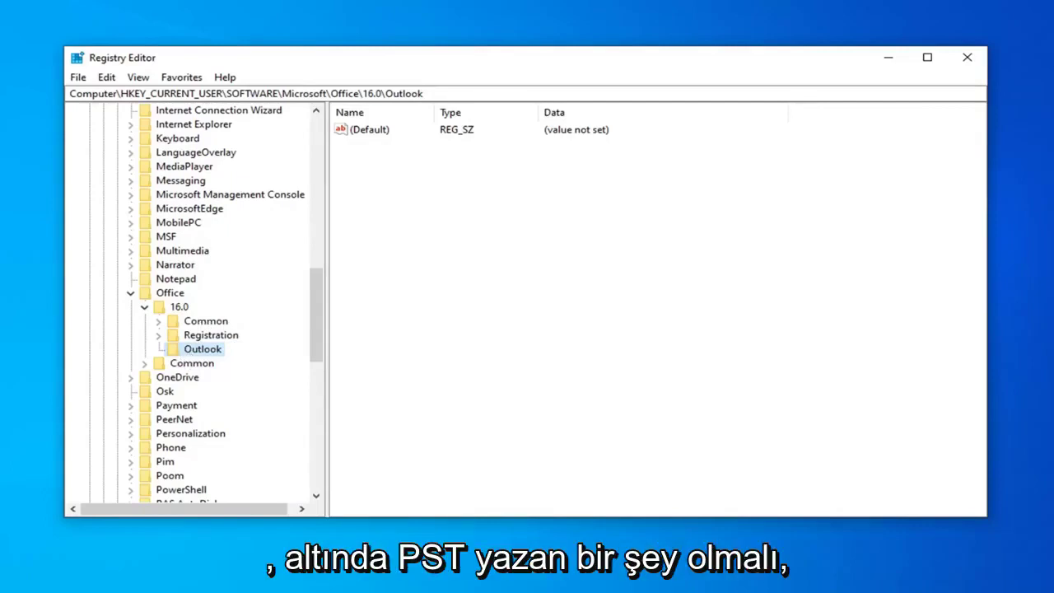
# Step: Create a new key named PST under the Outlook key
pyautogui.rightClick(196, 353)
pyautogui.moveTo(347, 386)
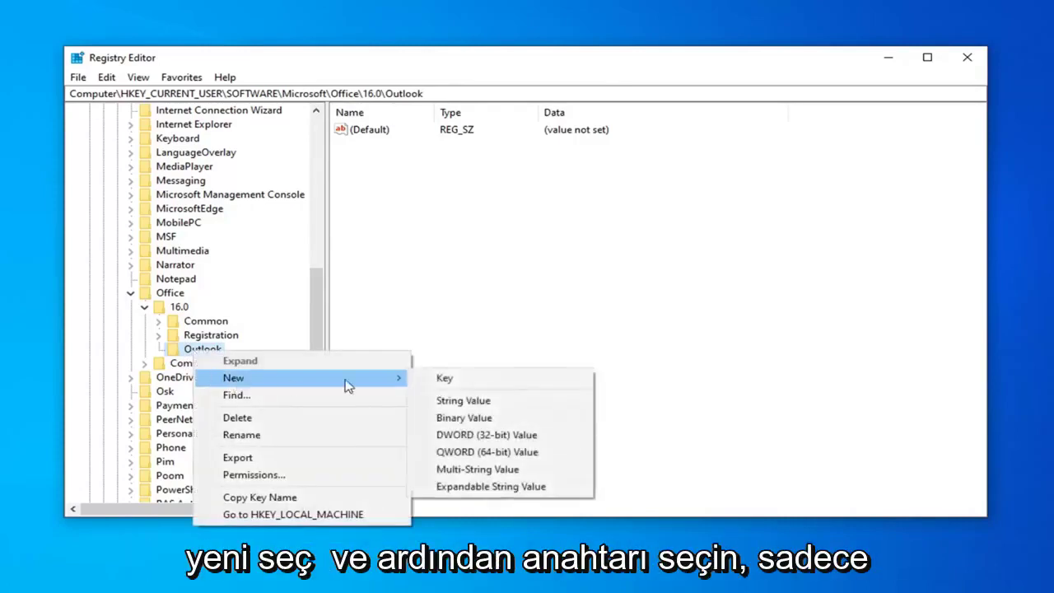
pyautogui.click(454, 381)
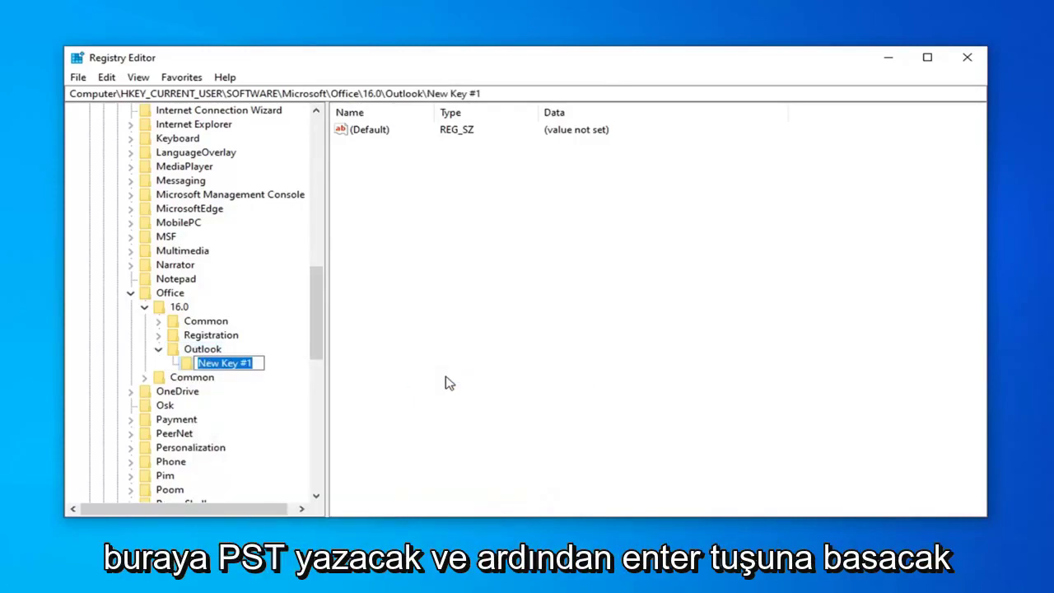
pyautogui.write('PST')
pyautogui.press('Return')
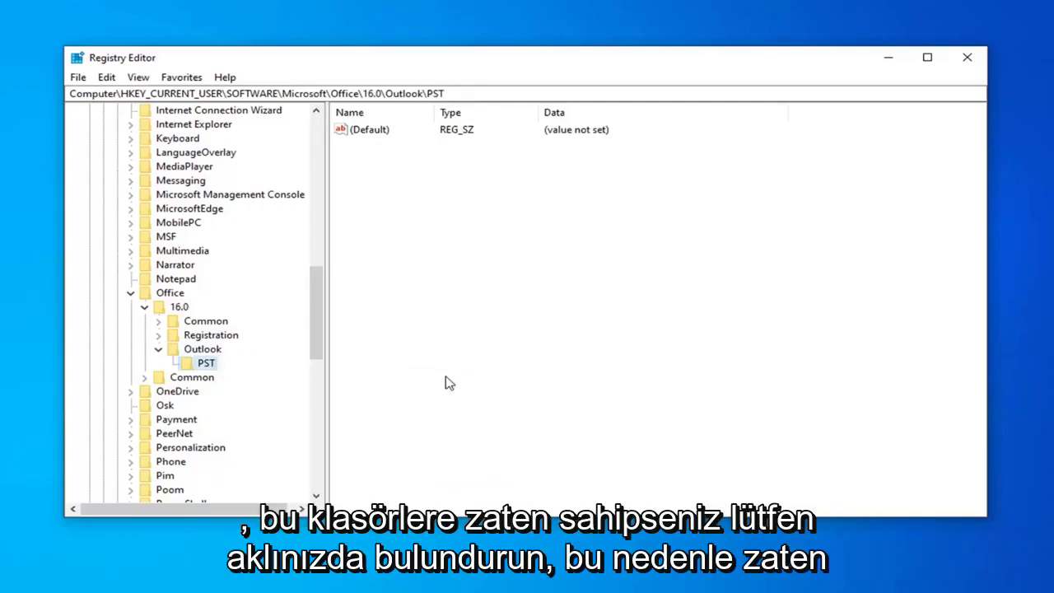
# Step: Create a DWORD (32-bit) value named MaxLargeFileSize in the PST key under Outlook
pyautogui.click(158, 349)
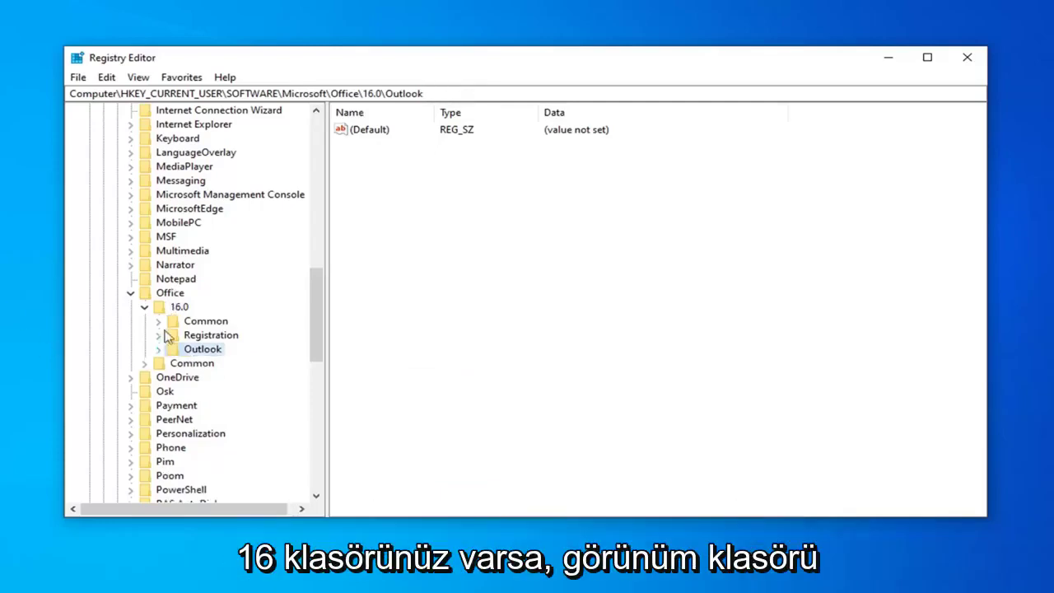
pyautogui.click(158, 349)
pyautogui.click(203, 364)
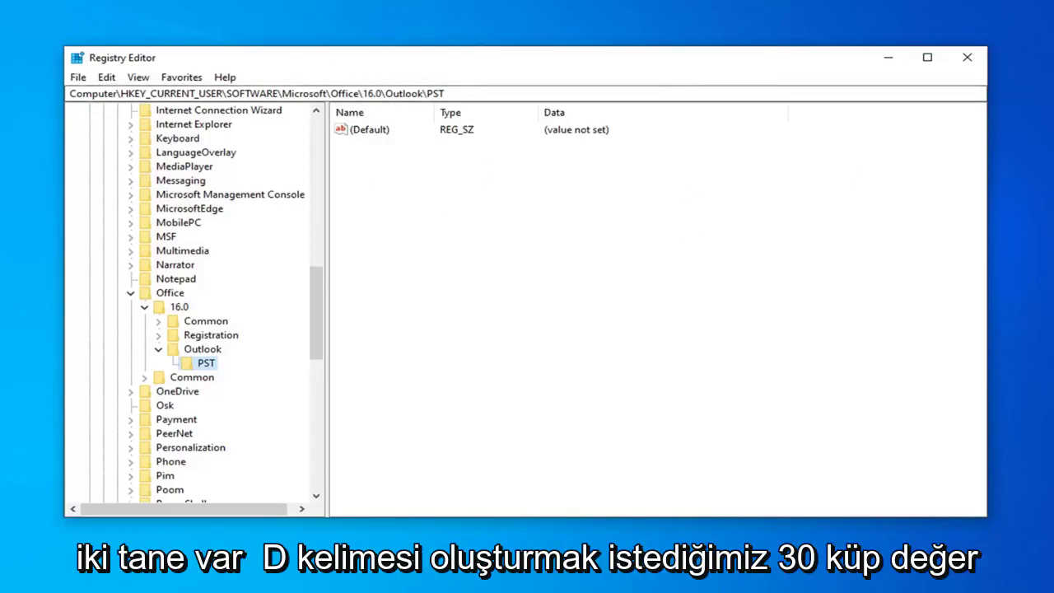
pyautogui.rightClick(411, 153)
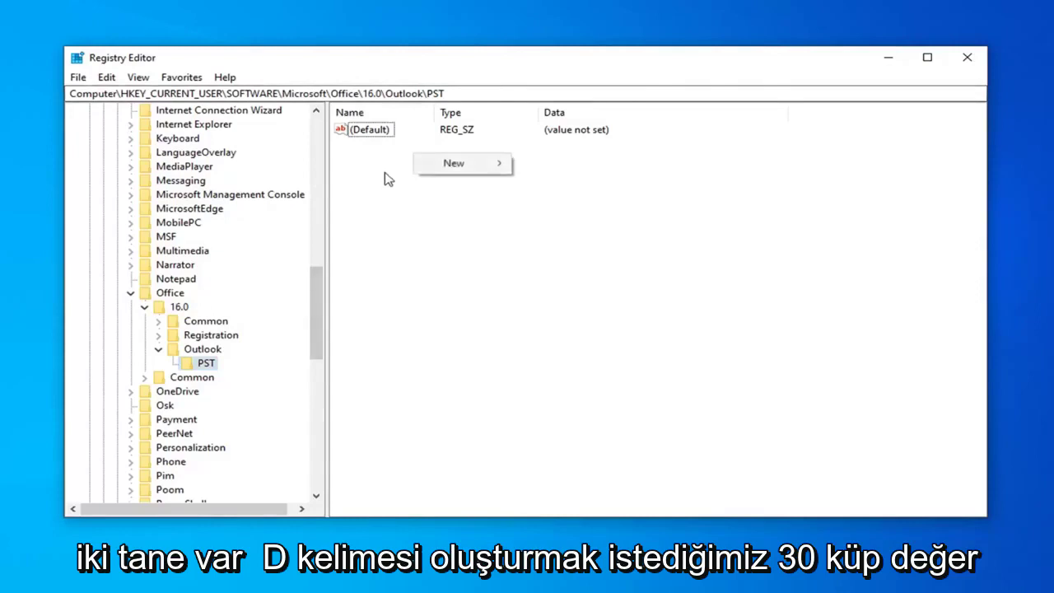
pyautogui.click(387, 176)
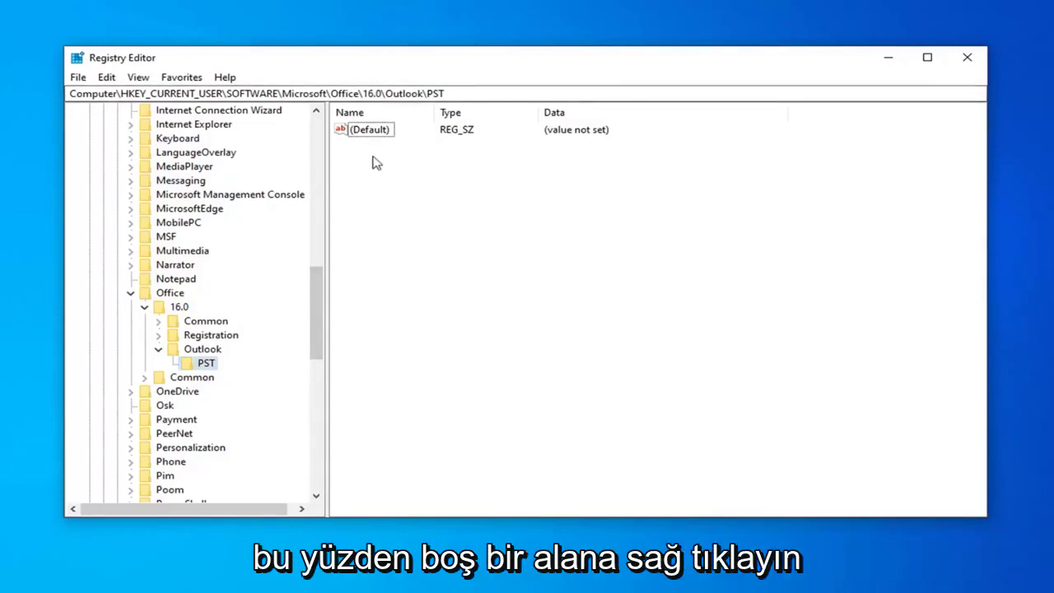
pyautogui.rightClick(373, 162)
pyautogui.moveTo(424, 173)
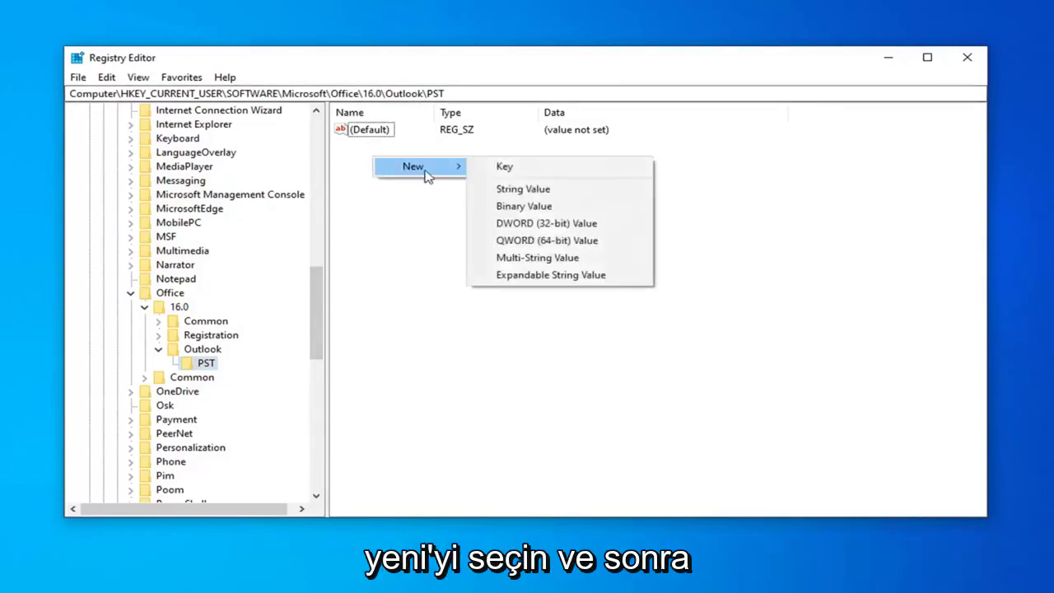
pyautogui.click(520, 224)
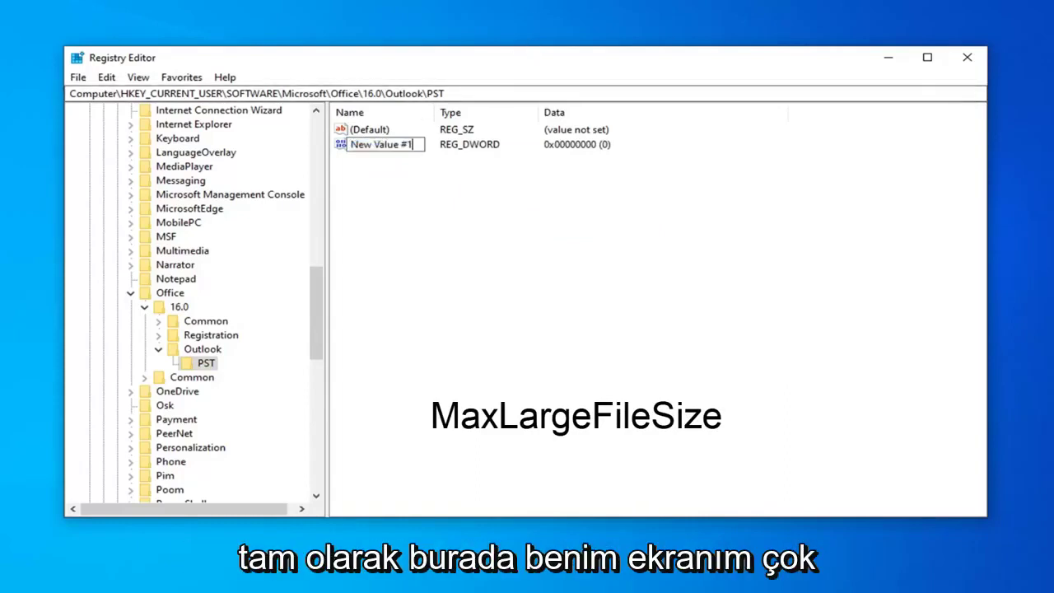
pyautogui.write('Max')
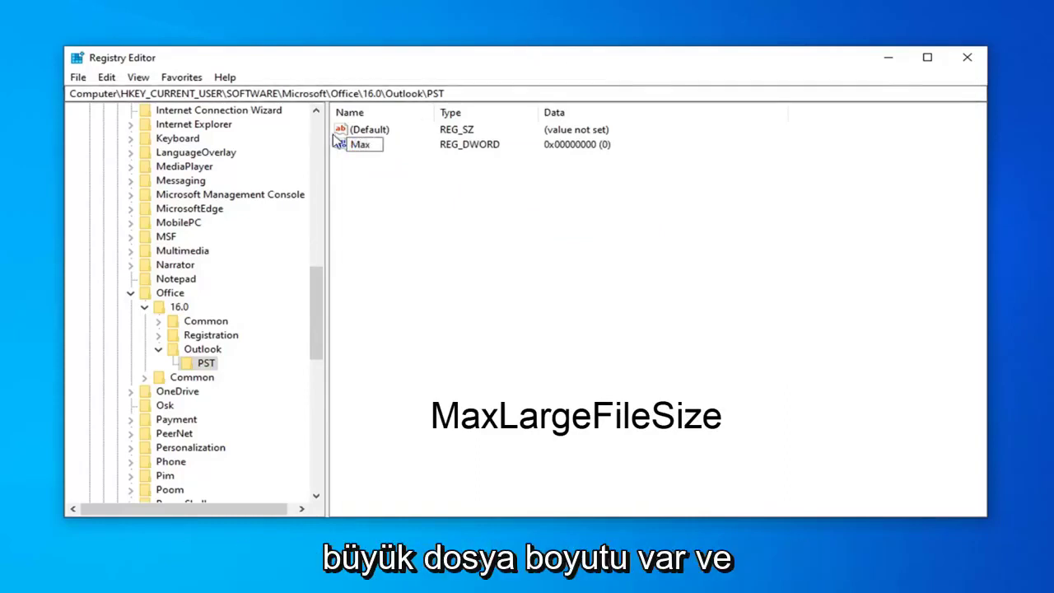
pyautogui.write('LargeFileSize')
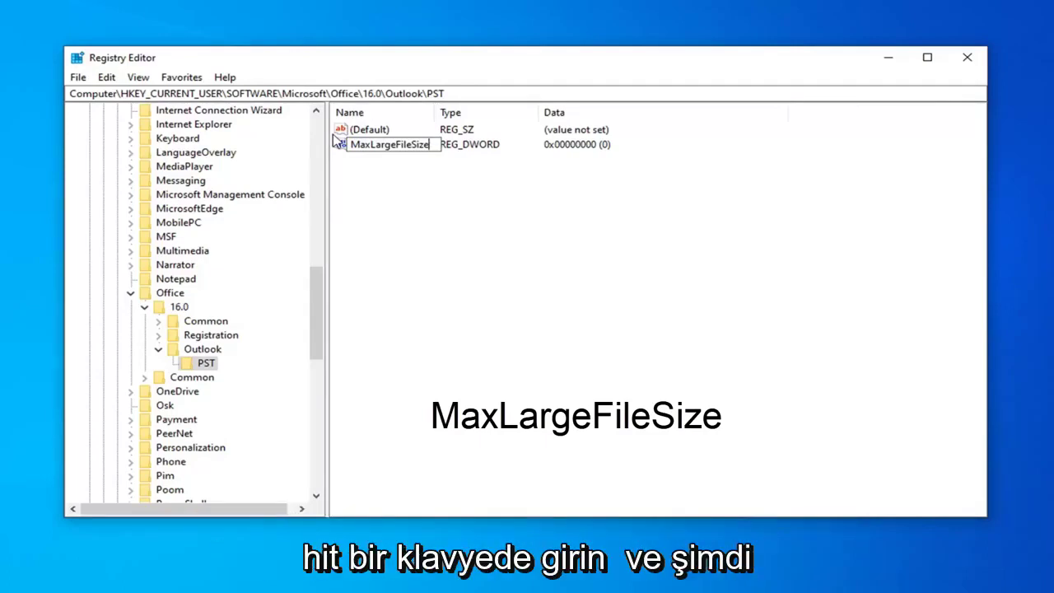
pyautogui.press('Return')
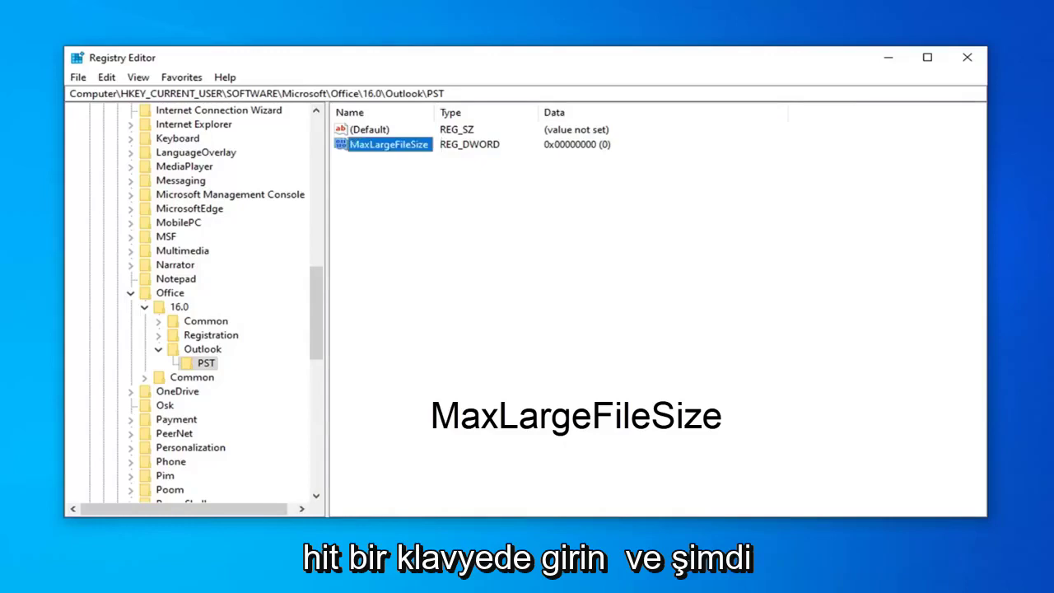
# Step: Create a second DWORD (32-bit) value named WarnLargeFileSize in the PST key
pyautogui.rightClick(368, 174)
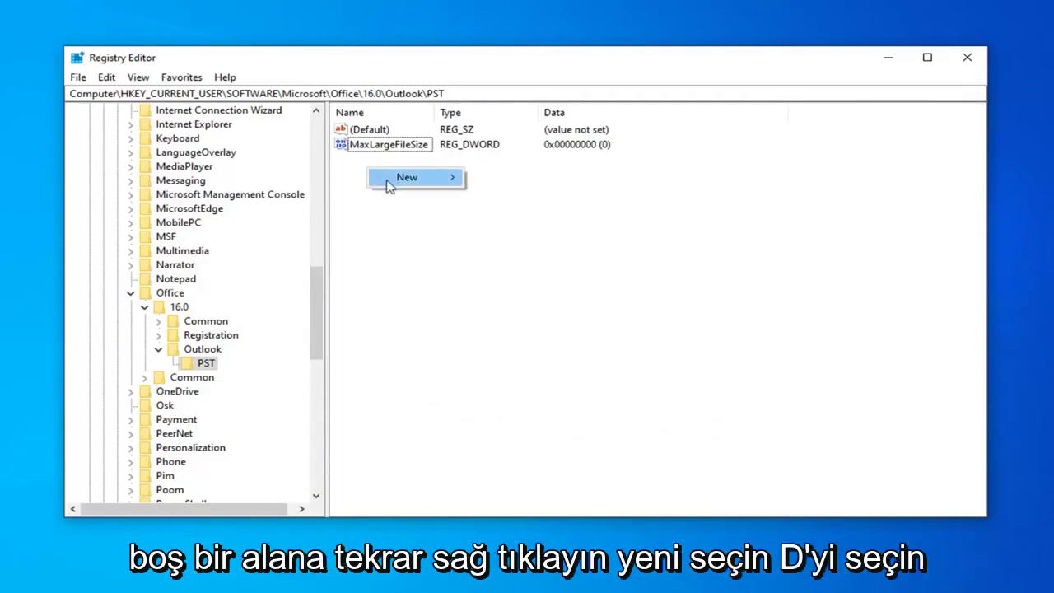
pyautogui.moveTo(394, 185)
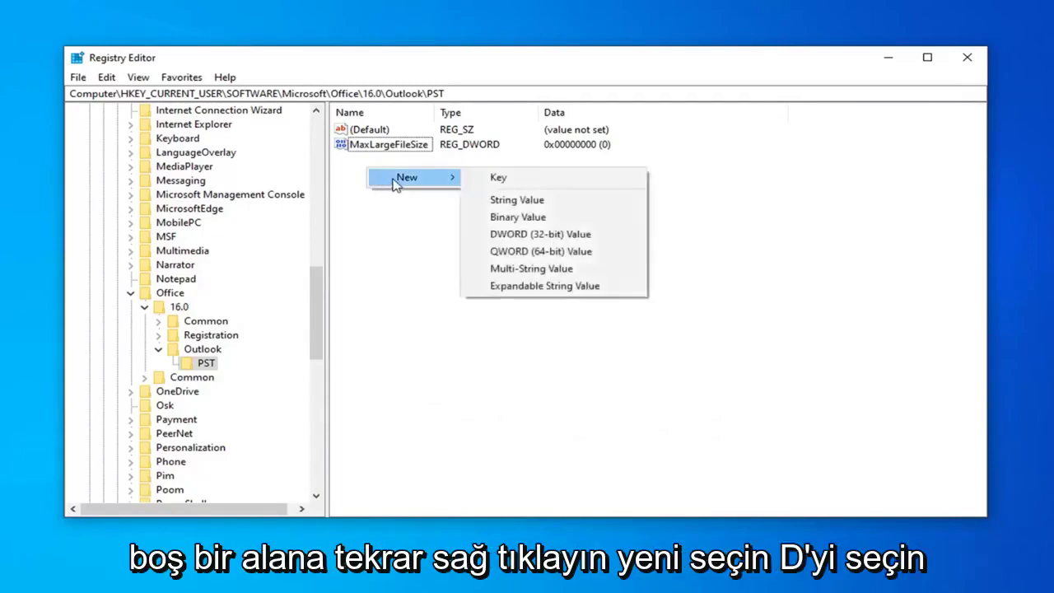
pyautogui.click(517, 236)
pyautogui.write('Warn')
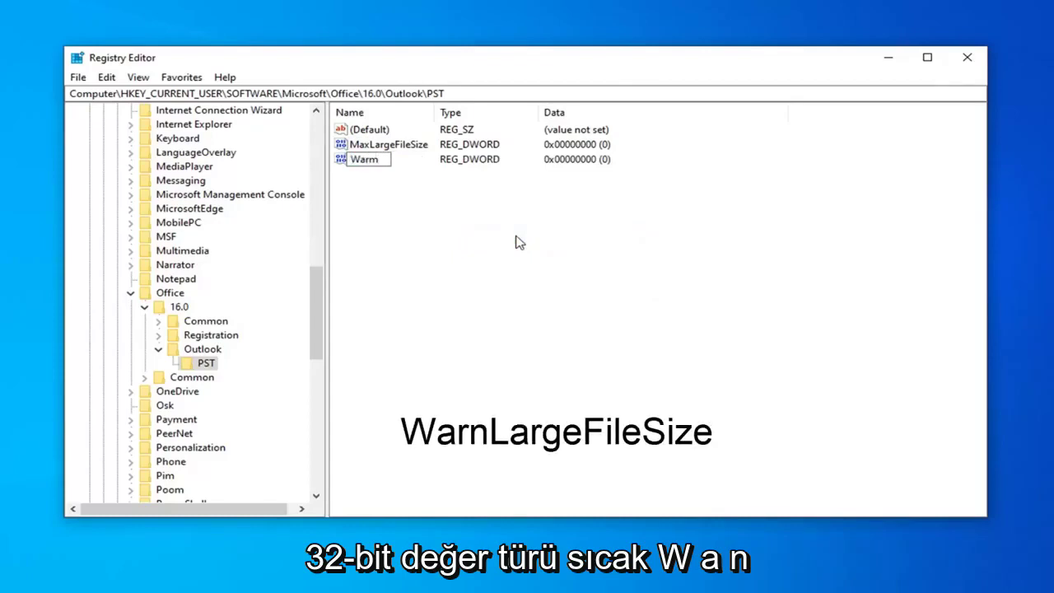
pyautogui.press('BackSpace')
pyautogui.write('n')
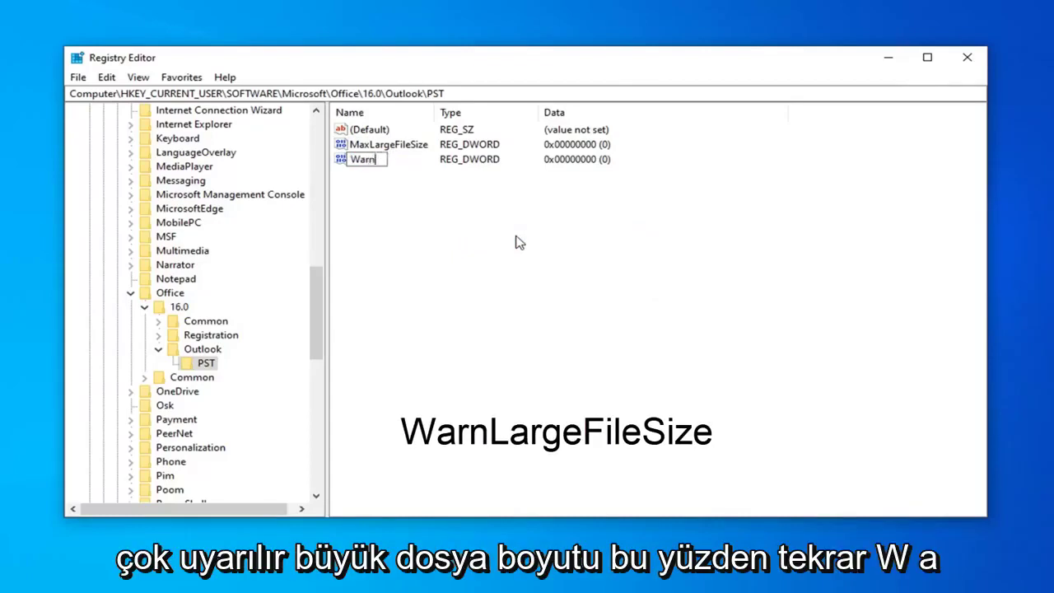
pyautogui.write('LargeFileSize')
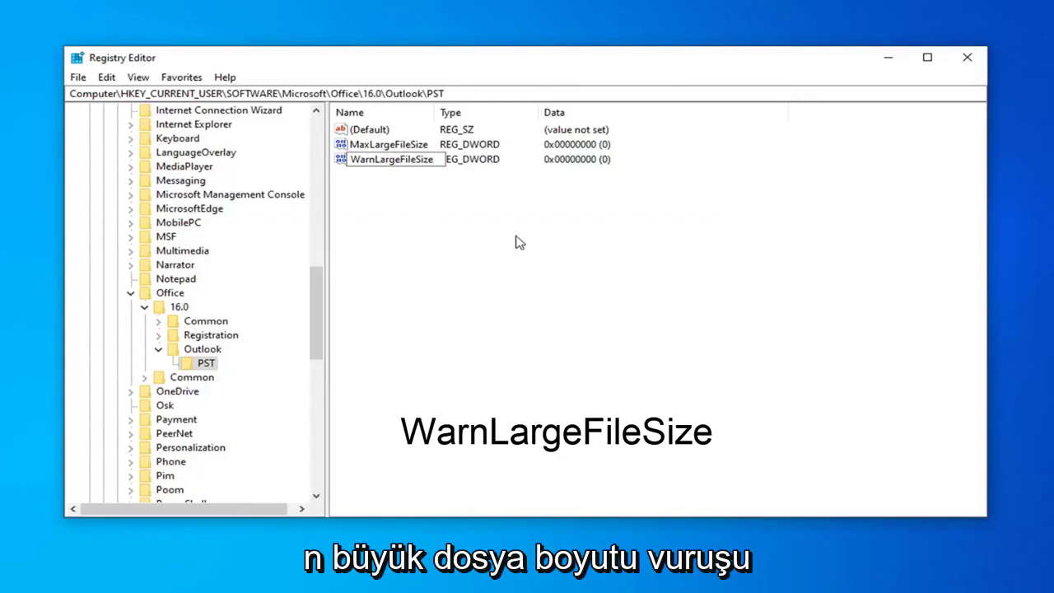
pyautogui.press('Return')
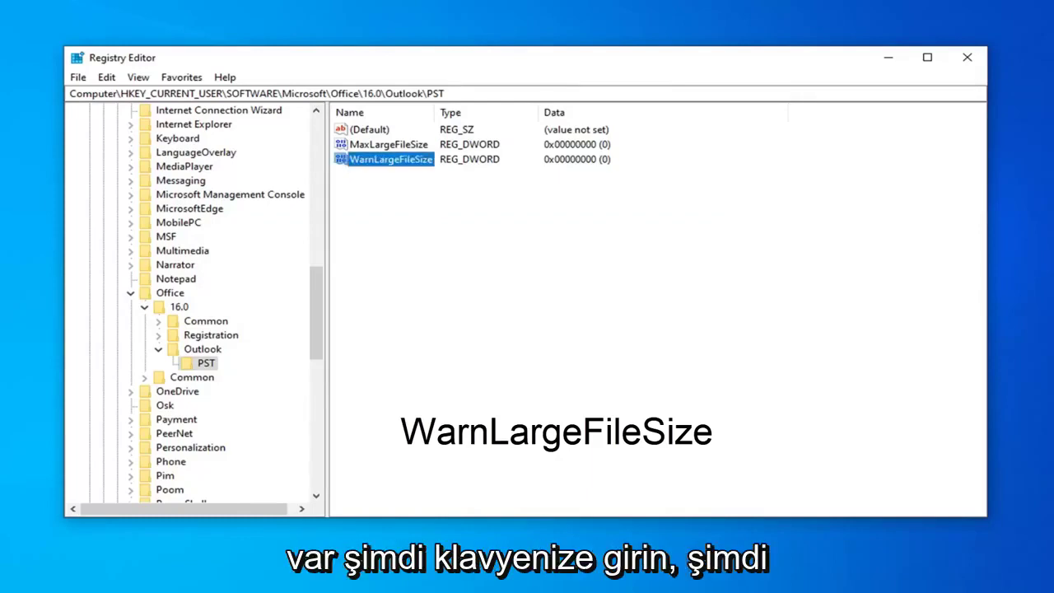
# Step: Open the MaxLargeFileSize value for editing and switch its base to Decimal
pyautogui.click(374, 147)
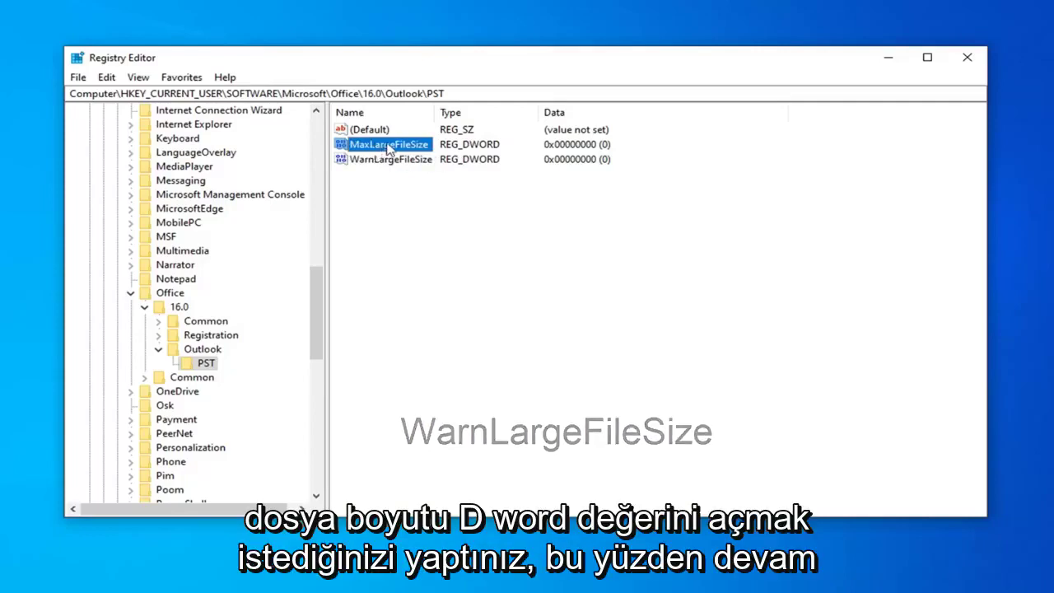
pyautogui.doubleClick(403, 148)
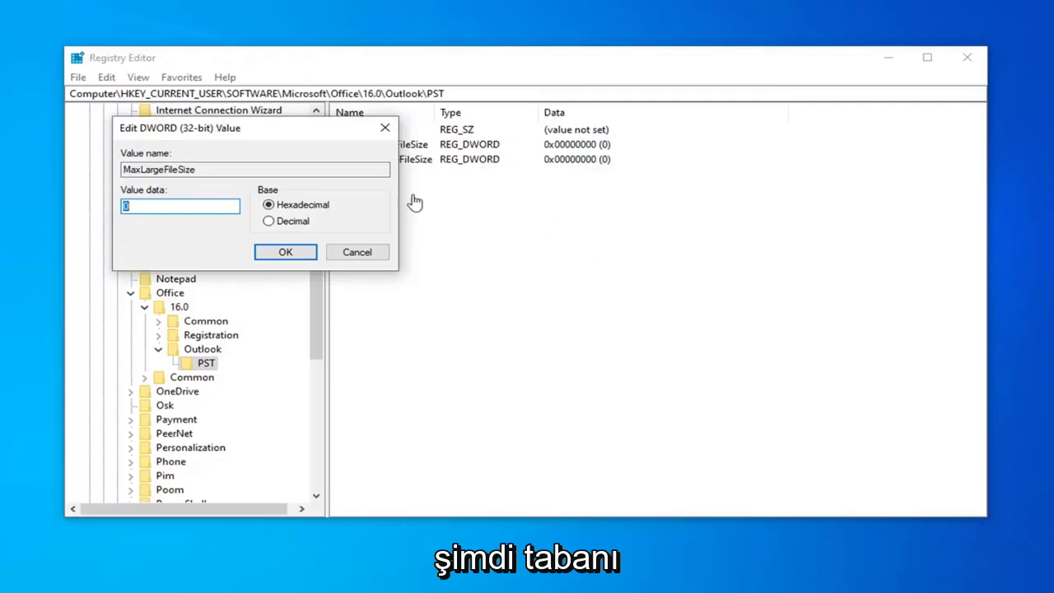
pyautogui.click(167, 203)
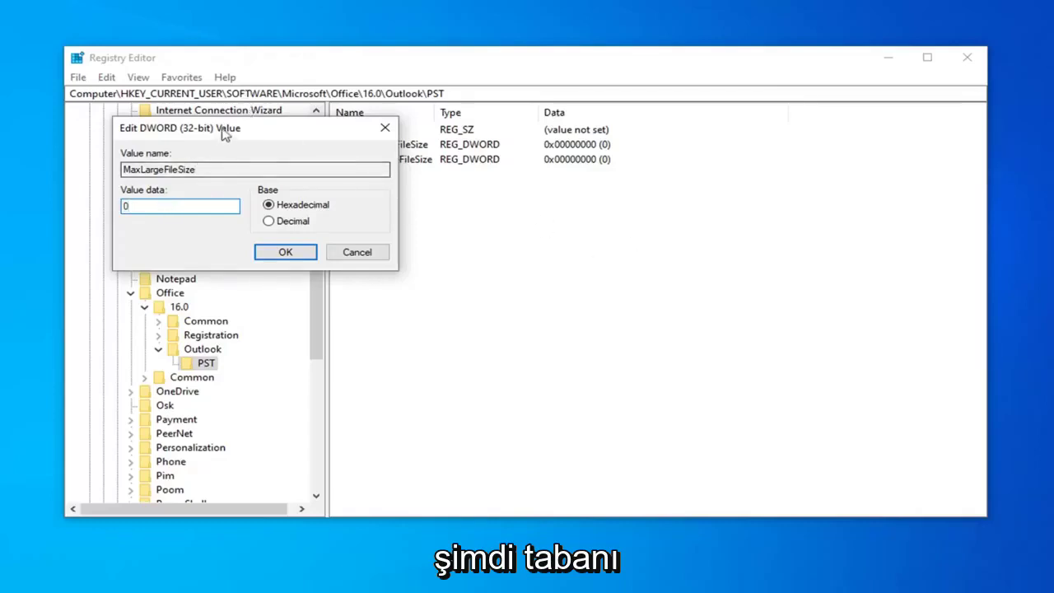
pyautogui.moveTo(226, 133); pyautogui.dragTo(496, 145)
pyautogui.click(540, 235)
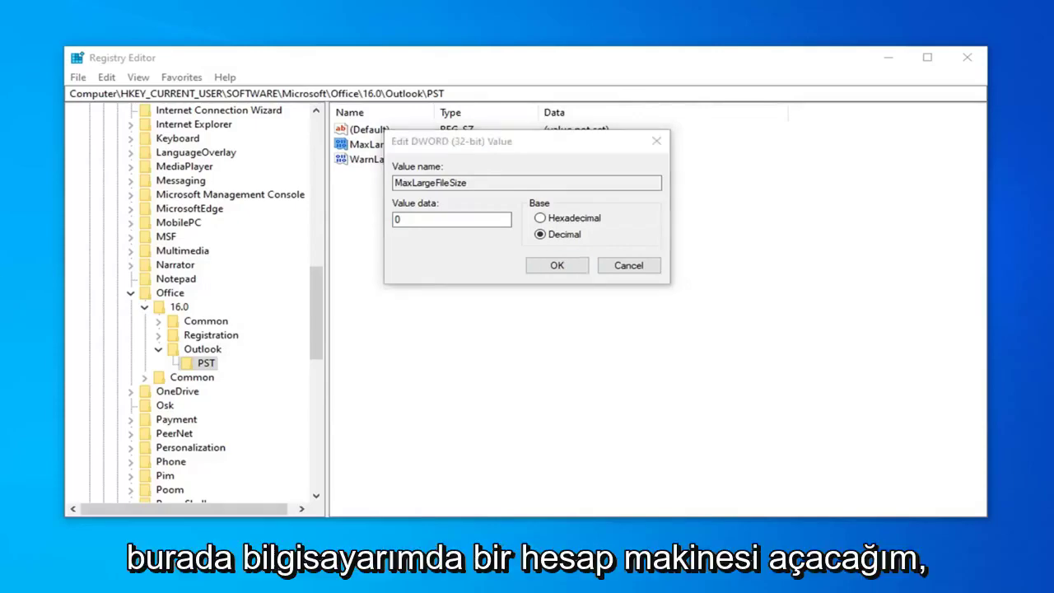
# Step: Open Calculator, place it beside the value editing dialog and close the duplicate Calculator window
pyautogui.press('super')
pyautogui.write('c')
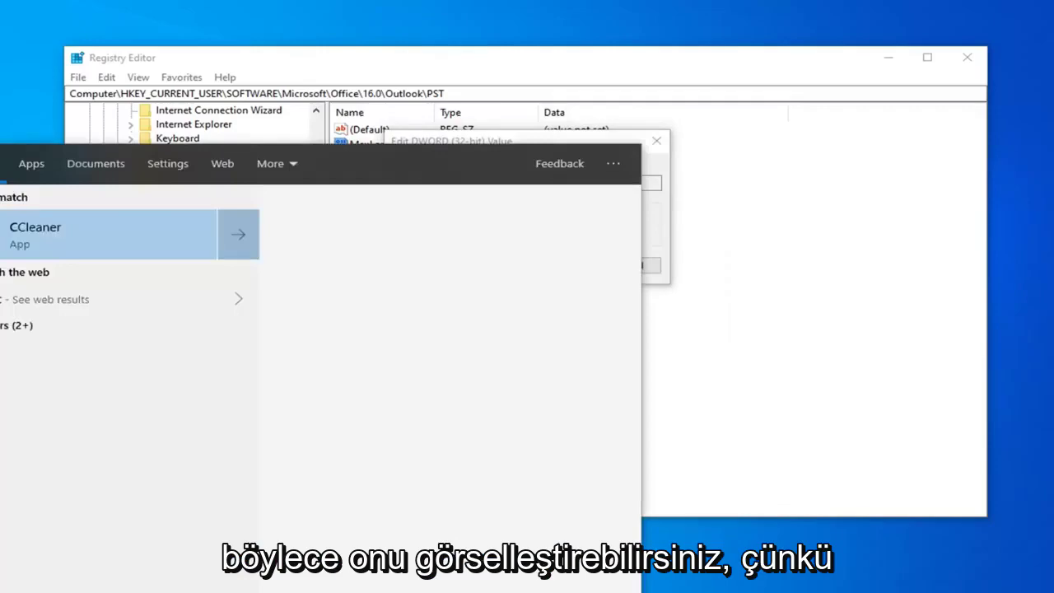
pyautogui.write('alc')
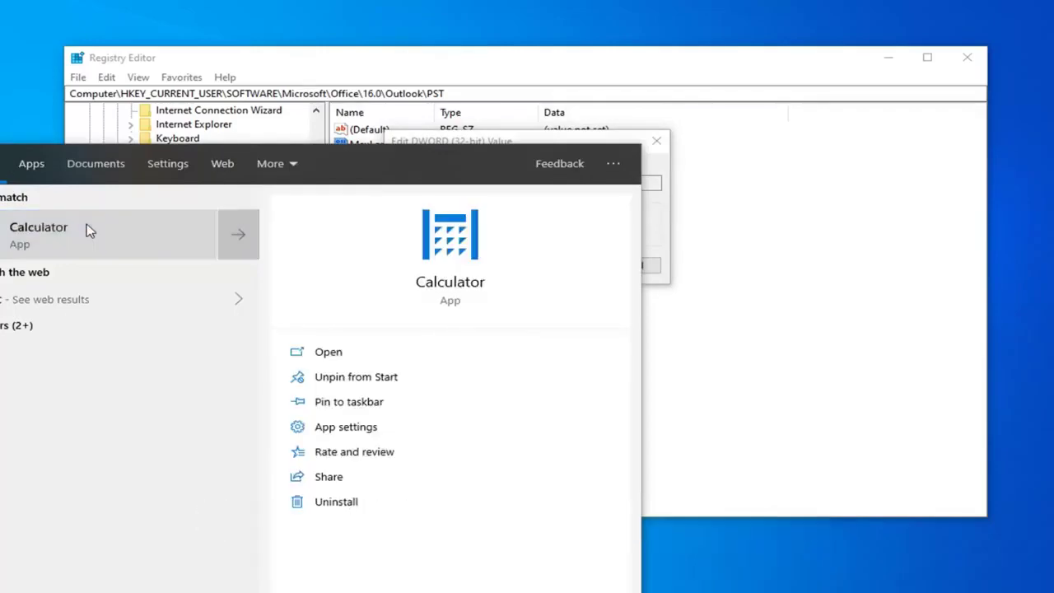
pyautogui.click(89, 231)
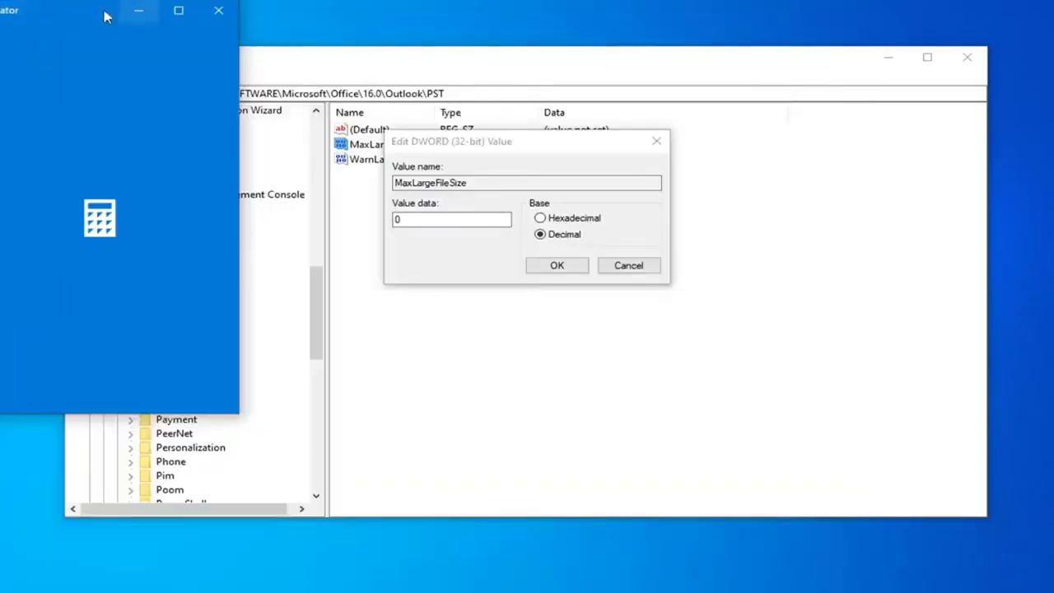
pyautogui.moveTo(51, 20); pyautogui.dragTo(812, 99)
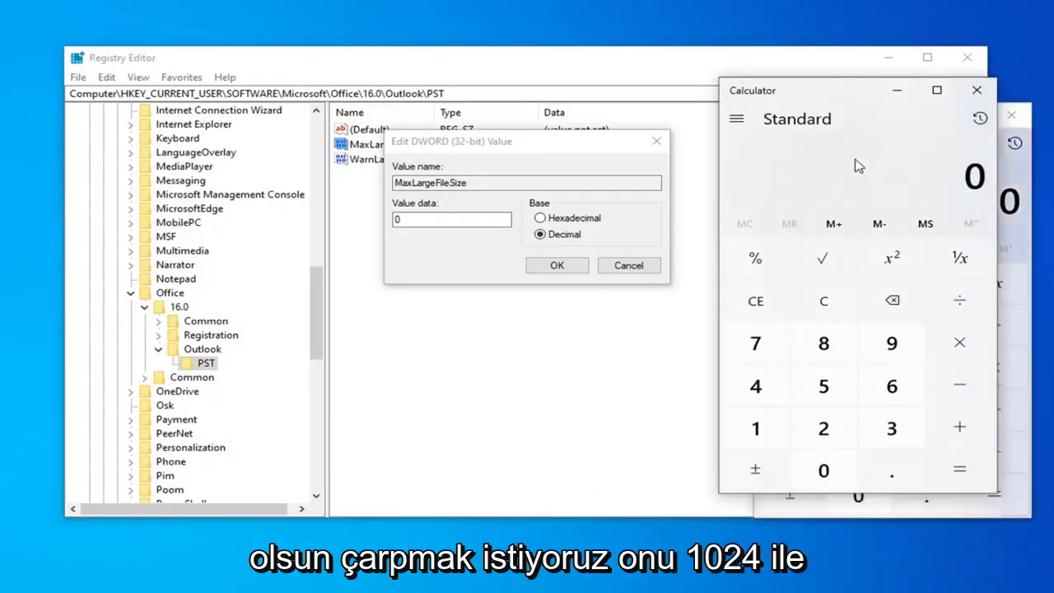
pyautogui.click(977, 93)
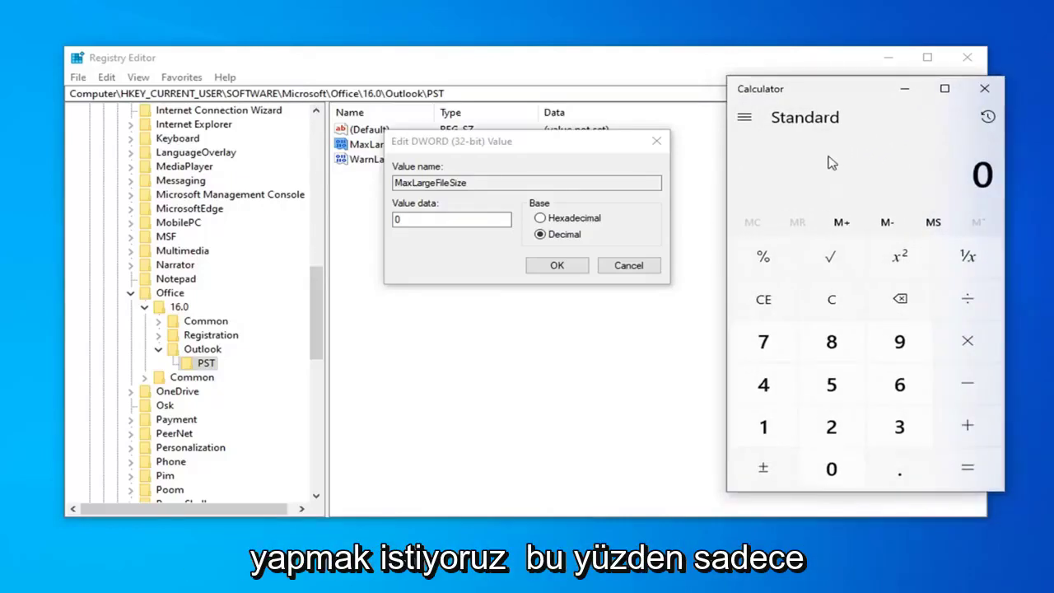
# Step: Multiply 100 by 1024 in Calculator to convert the size limit from gigabytes to megabytes
pyautogui.write('100')
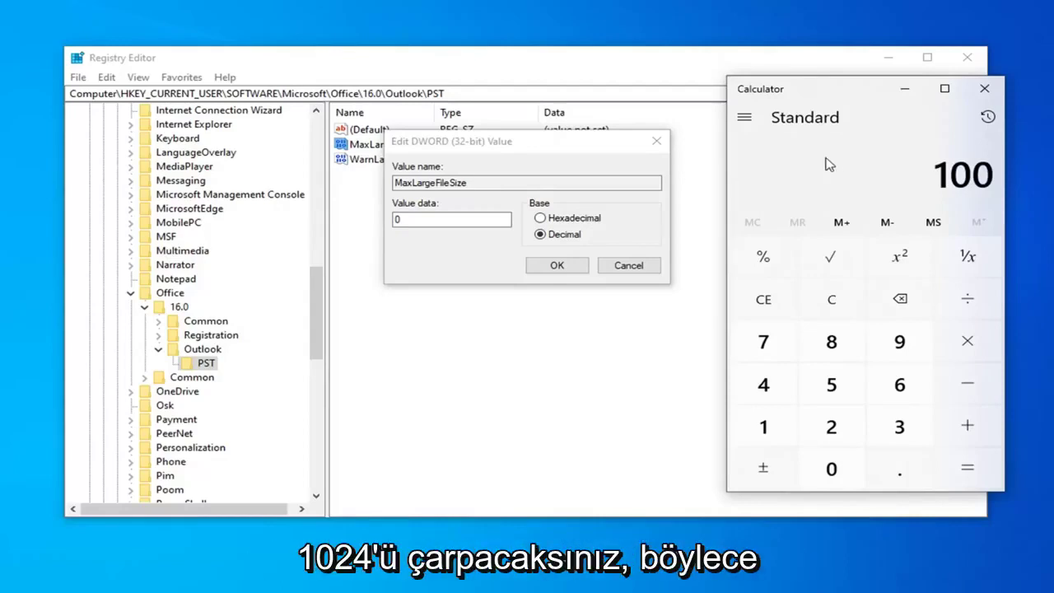
pyautogui.press('*')
pyautogui.write('1024')
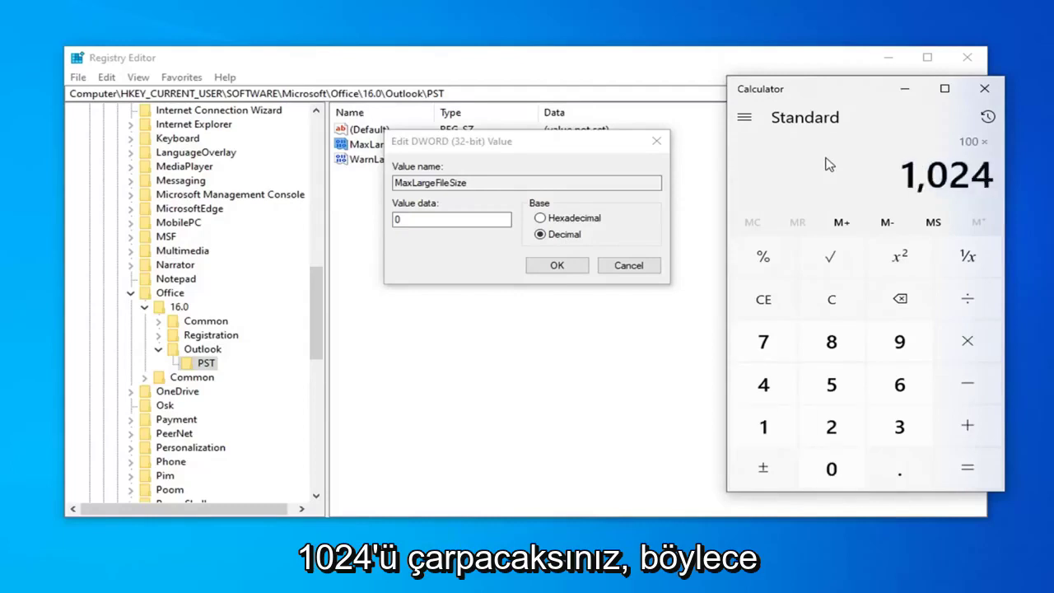
pyautogui.press('Return')
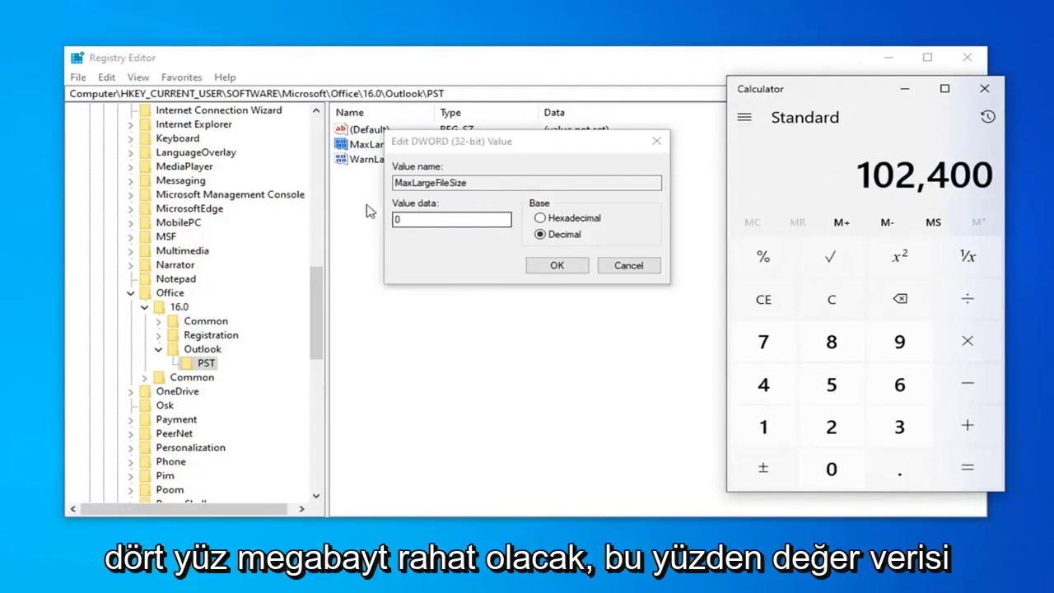
# Step: Move Calculator aside and set the MaxLargeFileSize value data to 102400 in decimal
pyautogui.click(399, 219)
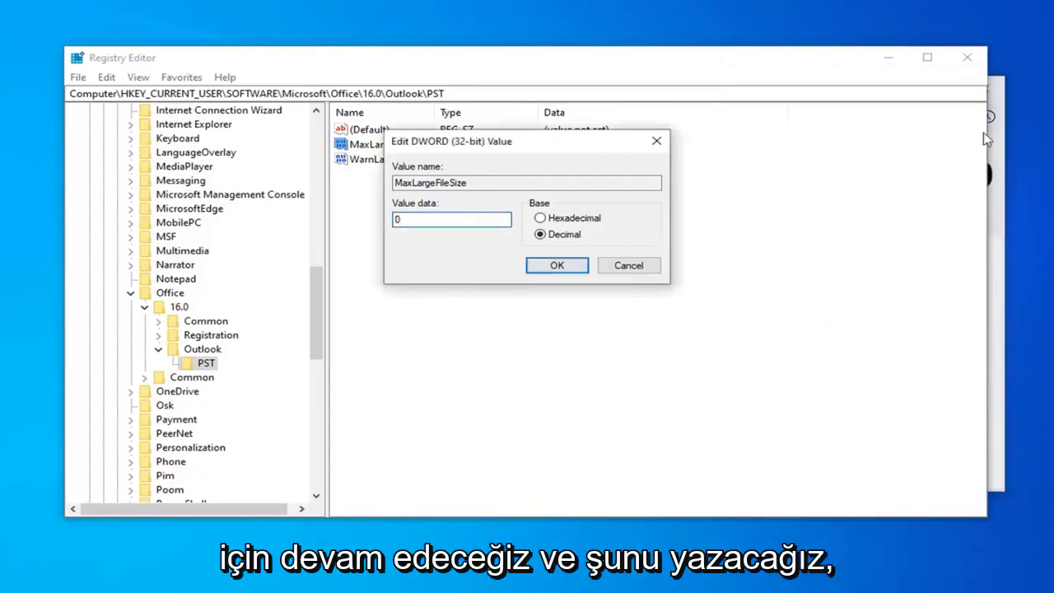
pyautogui.click(998, 148)
pyautogui.moveTo(867, 95); pyautogui.dragTo(1030, 123)
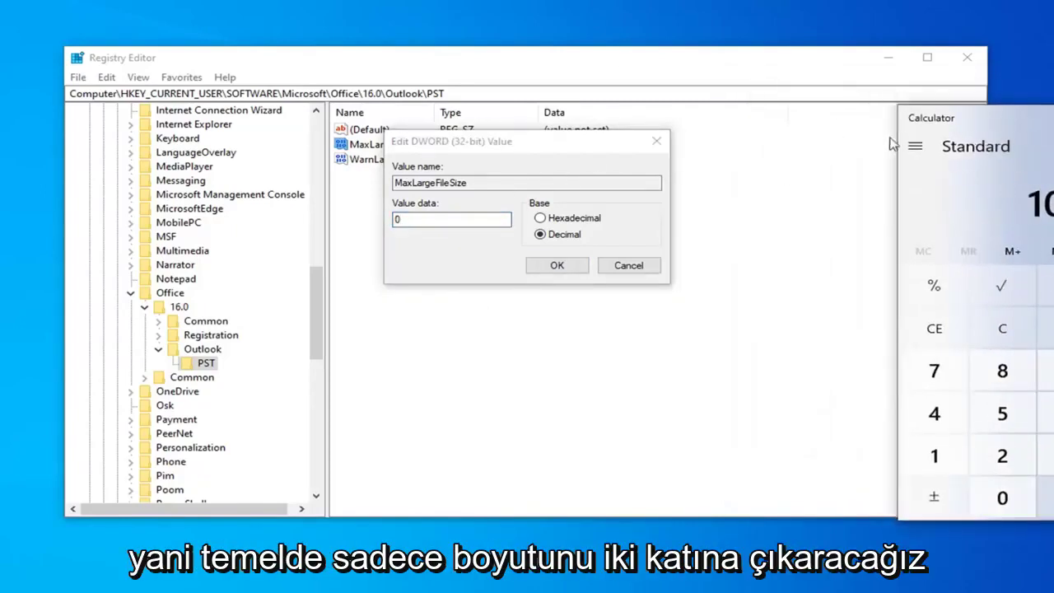
pyautogui.moveTo(964, 123); pyautogui.dragTo(937, 133)
pyautogui.click(384, 222)
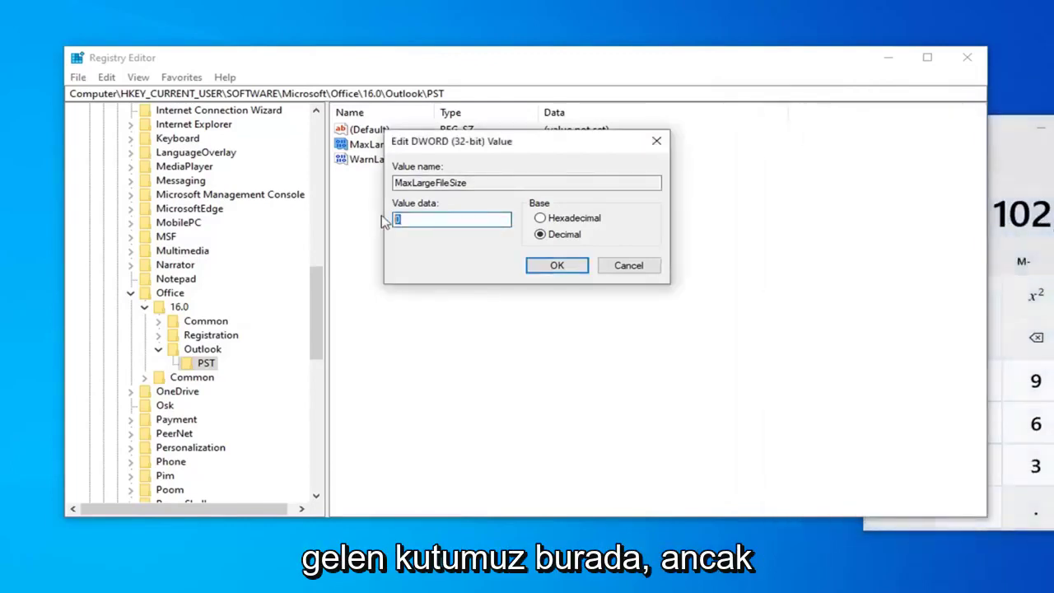
pyautogui.write('1024')
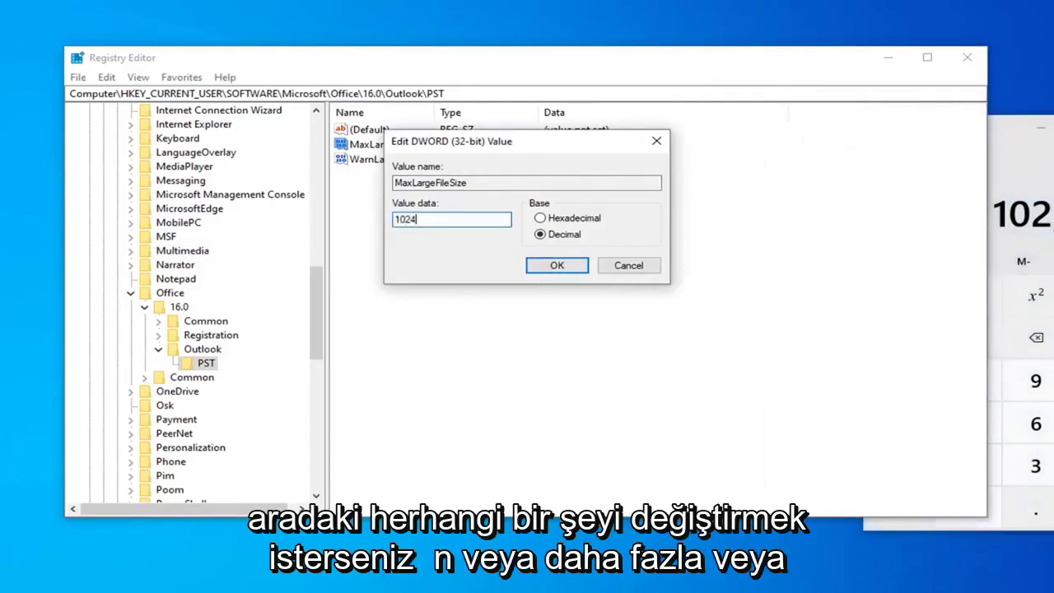
pyautogui.write('00')
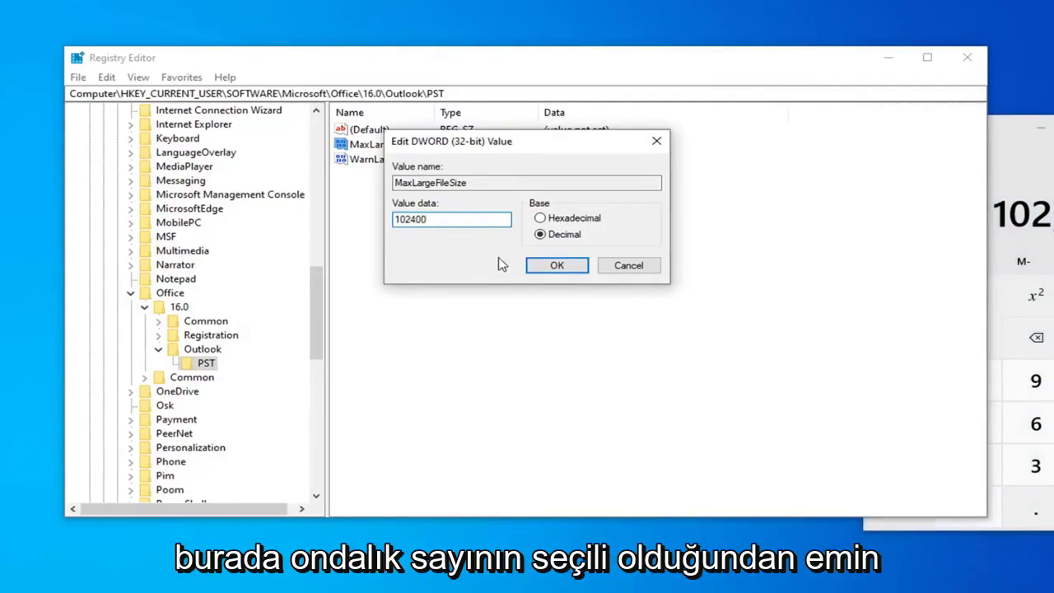
pyautogui.click(556, 266)
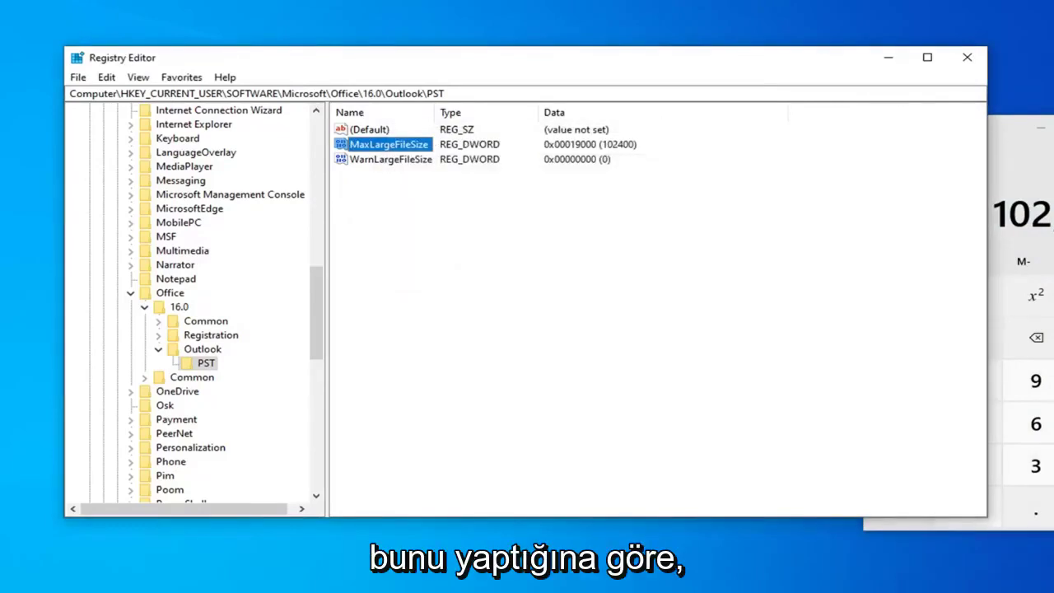
# Step: Open the WarnLargeFileSize value for editing and move its dialog clear of the value list
pyautogui.click(372, 162)
pyautogui.doubleClick(379, 165)
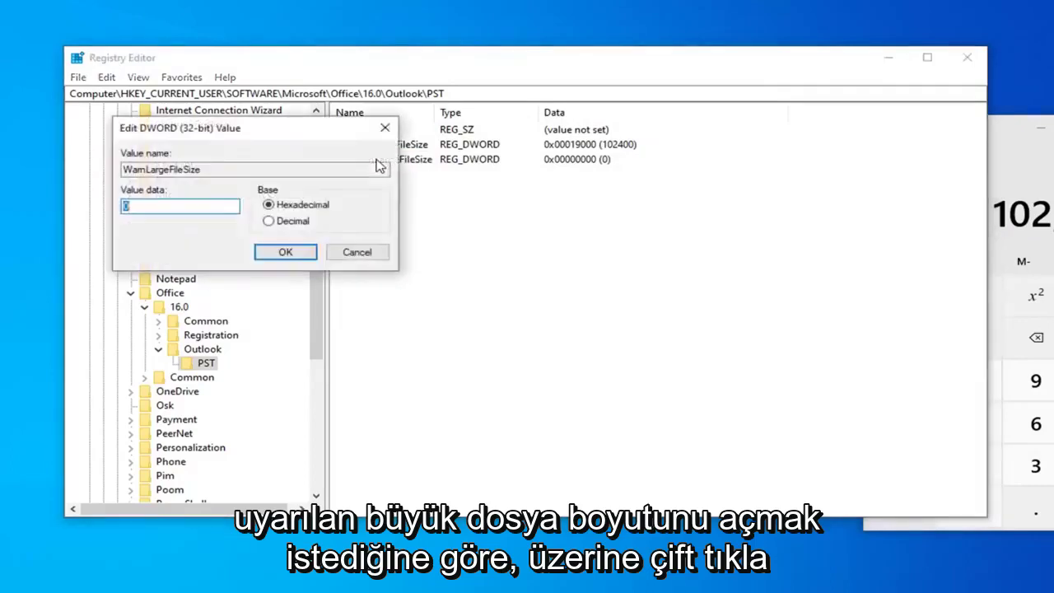
pyautogui.moveTo(299, 117); pyautogui.dragTo(352, 215)
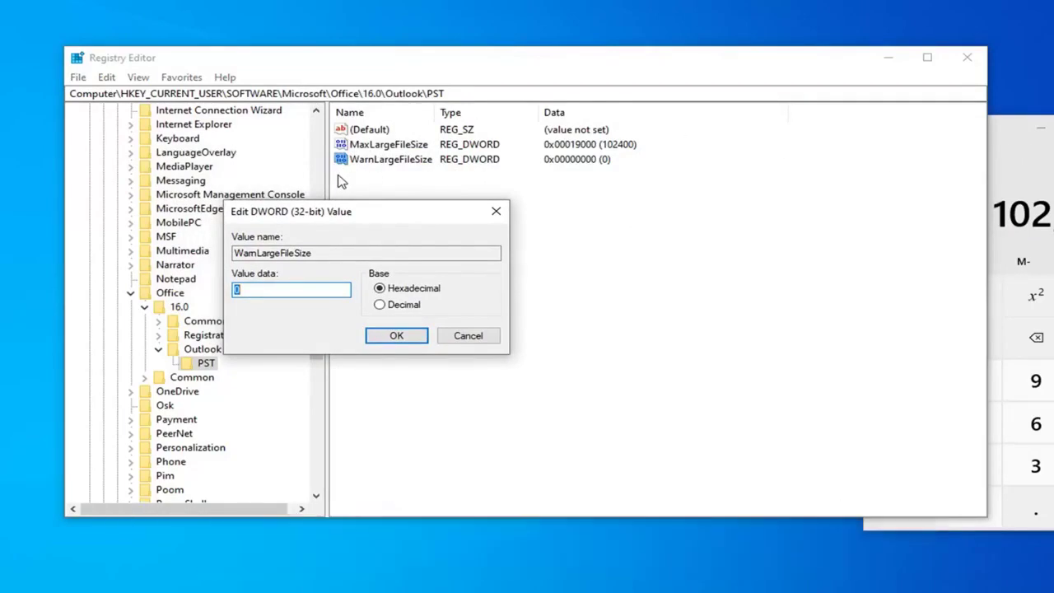
# Step: Bring Calculator back into full view and multiply the 102,400 result by 0.95 to get the warning size
pyautogui.click(996, 135)
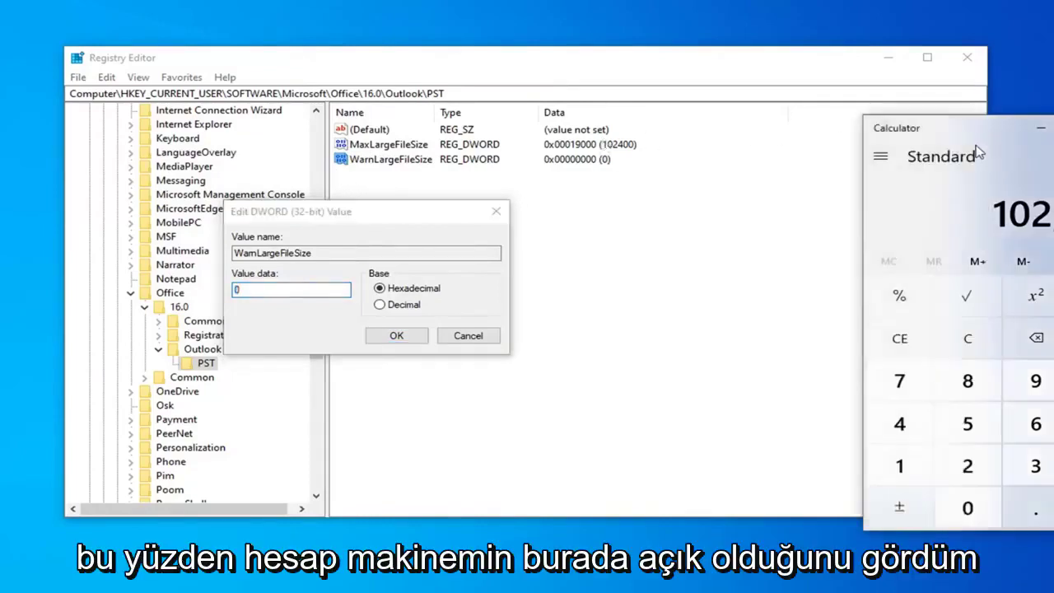
pyautogui.moveTo(969, 138); pyautogui.dragTo(805, 174)
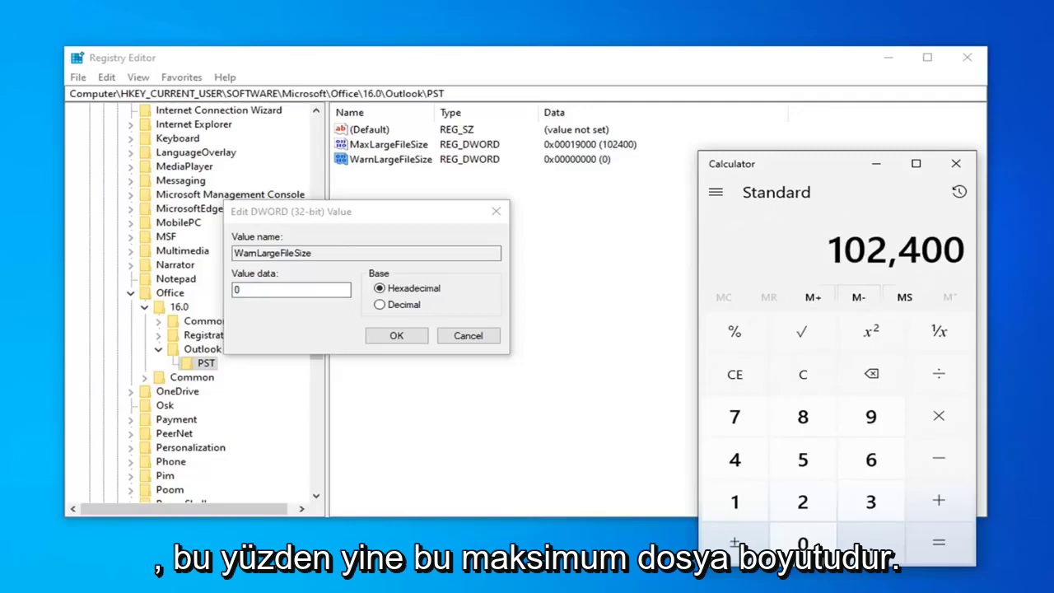
pyautogui.press('*')
pyautogui.write('0.95')
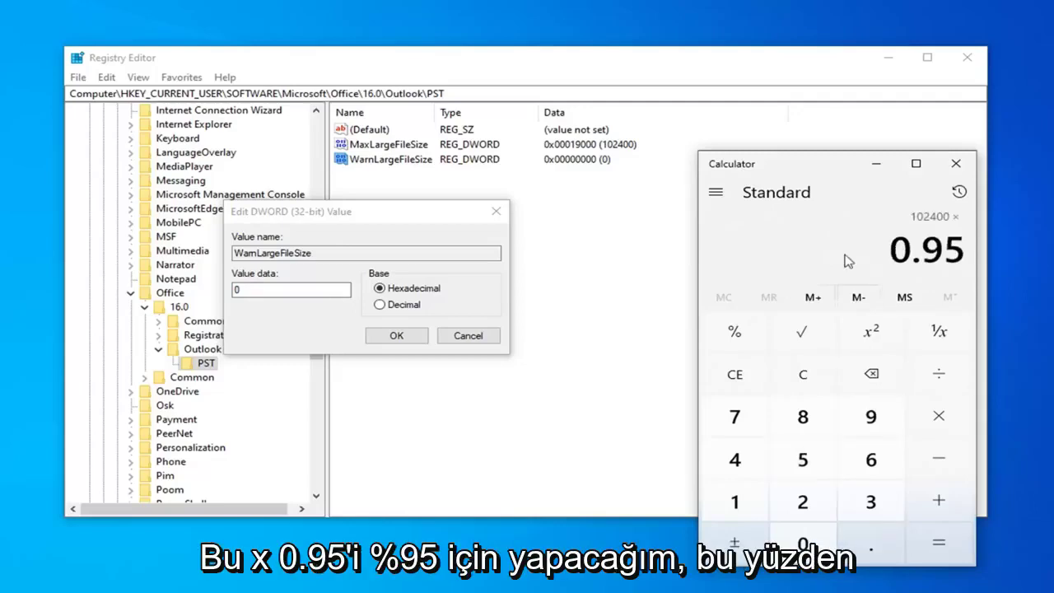
pyautogui.press('Return')
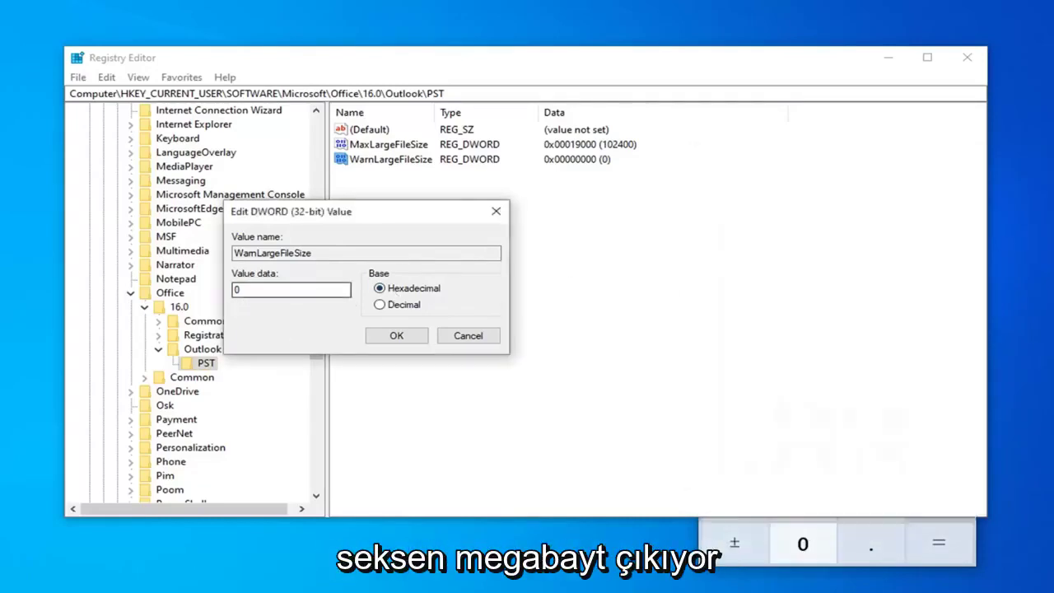
# Step: Set the WarnLargeFileSize value data to 97280 in decimal and save it
pyautogui.click(560, 268)
pyautogui.click(699, 547)
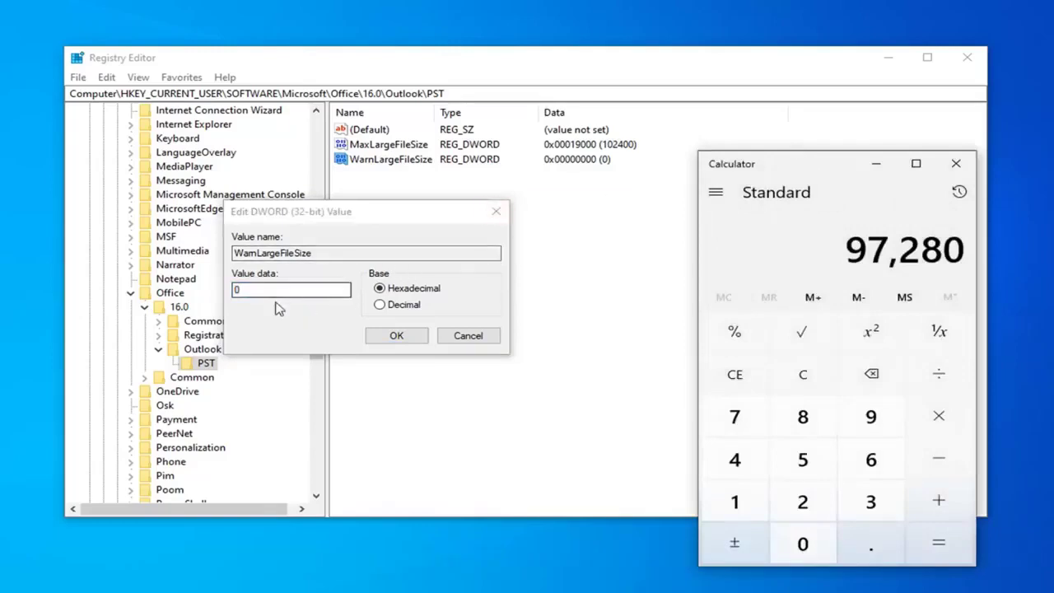
pyautogui.click(87, 242)
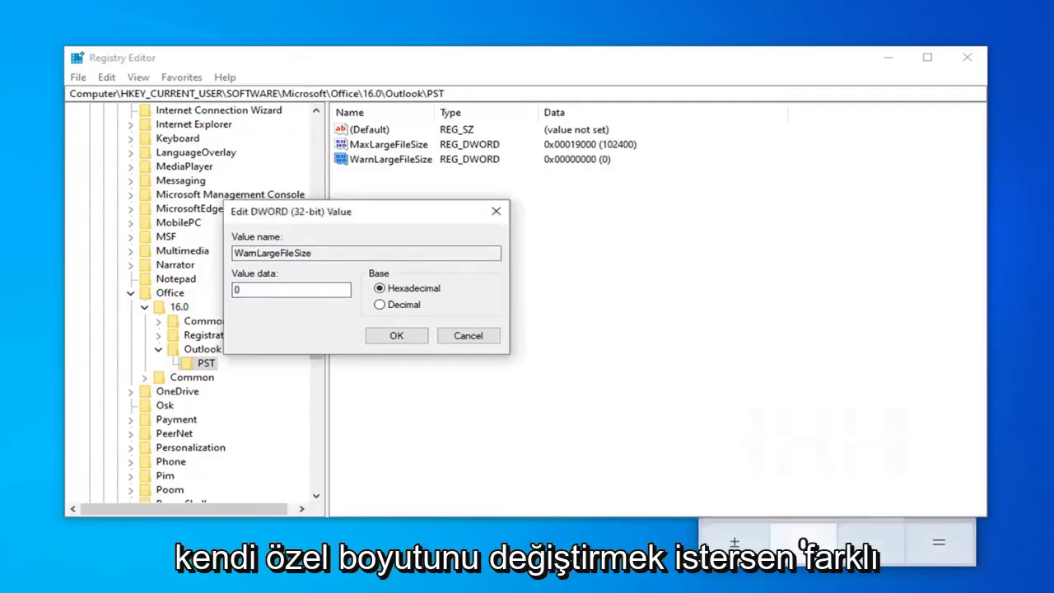
pyautogui.write('697')
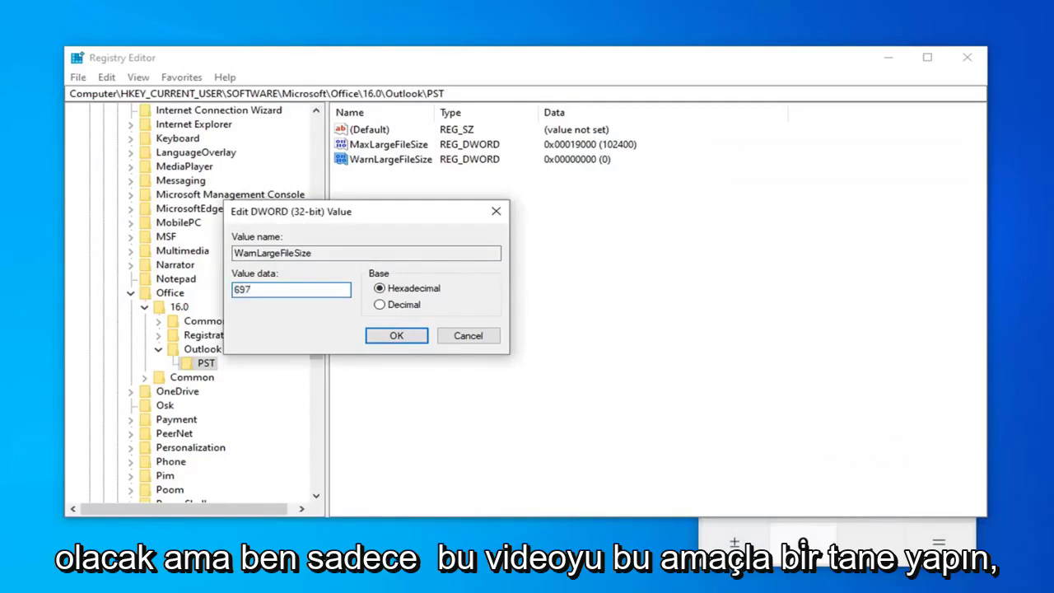
pyautogui.write('9')
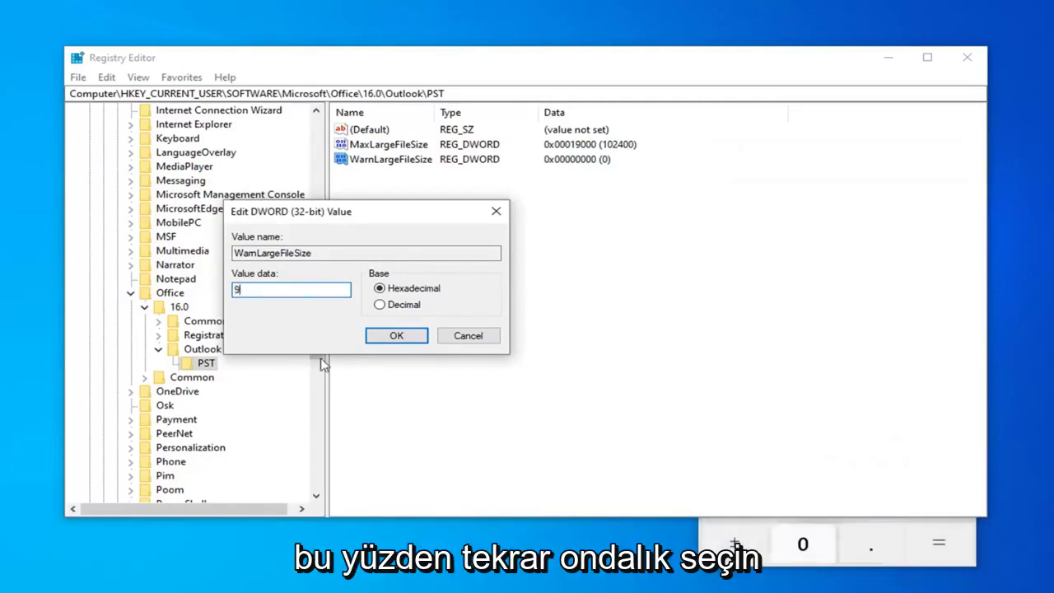
pyautogui.click(379, 304)
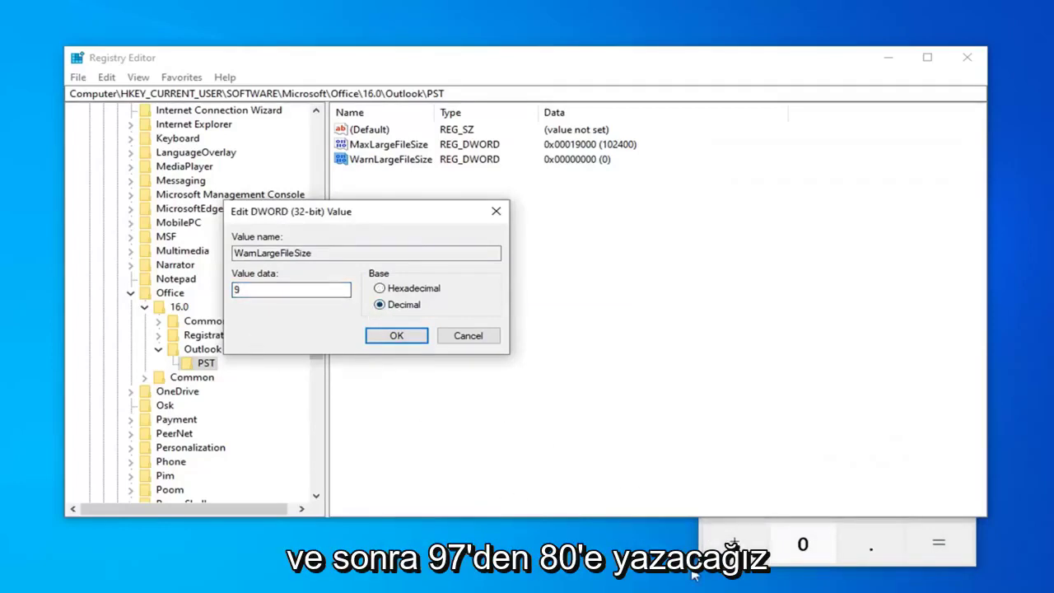
pyautogui.hotkey('alt', 'Tab')
pyautogui.hotkey('alt', 'Tab')
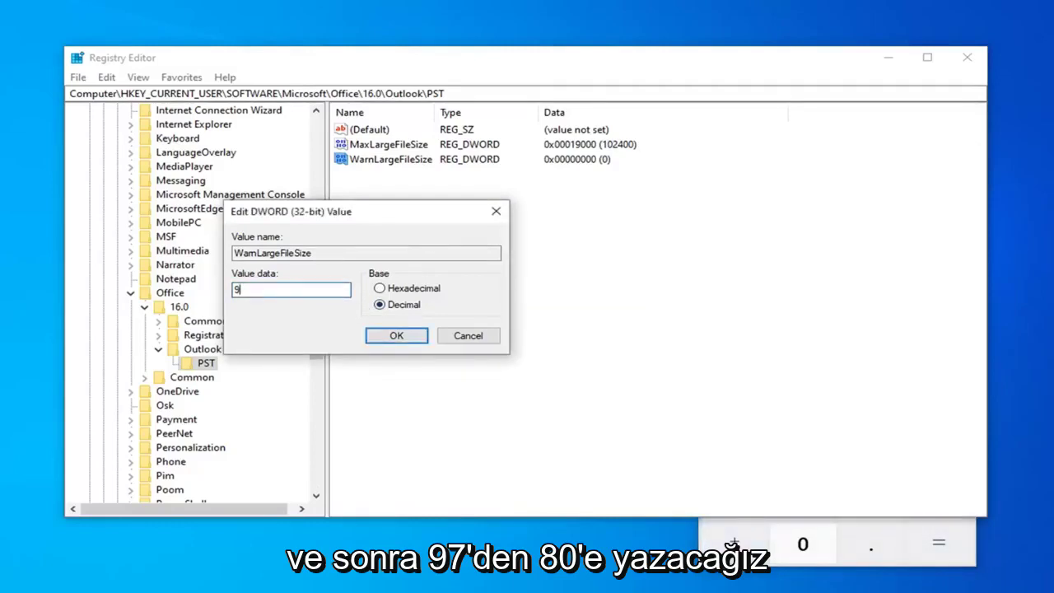
pyautogui.write('7280')
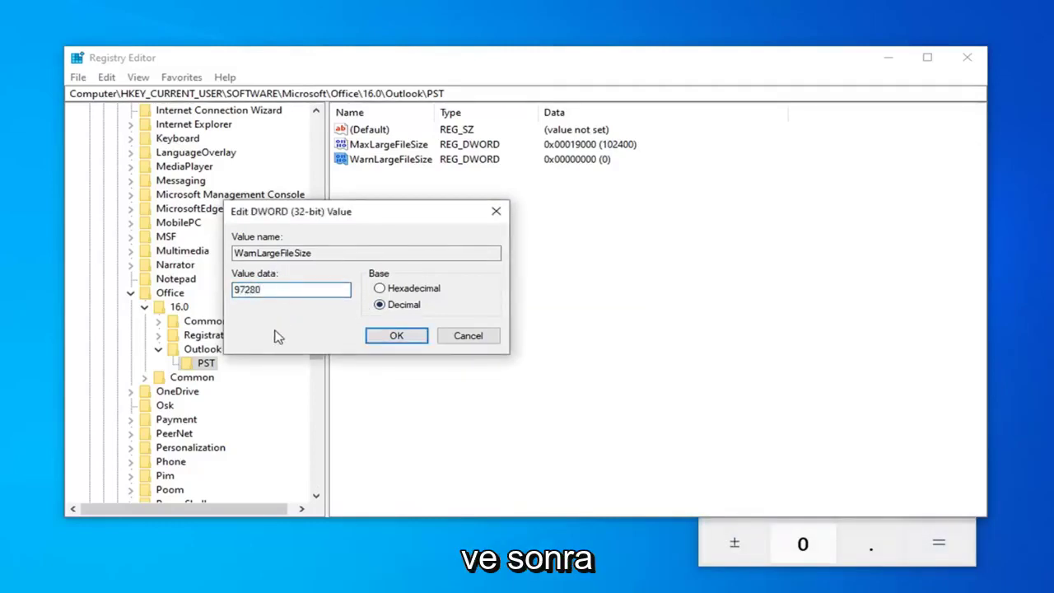
pyautogui.click(400, 340)
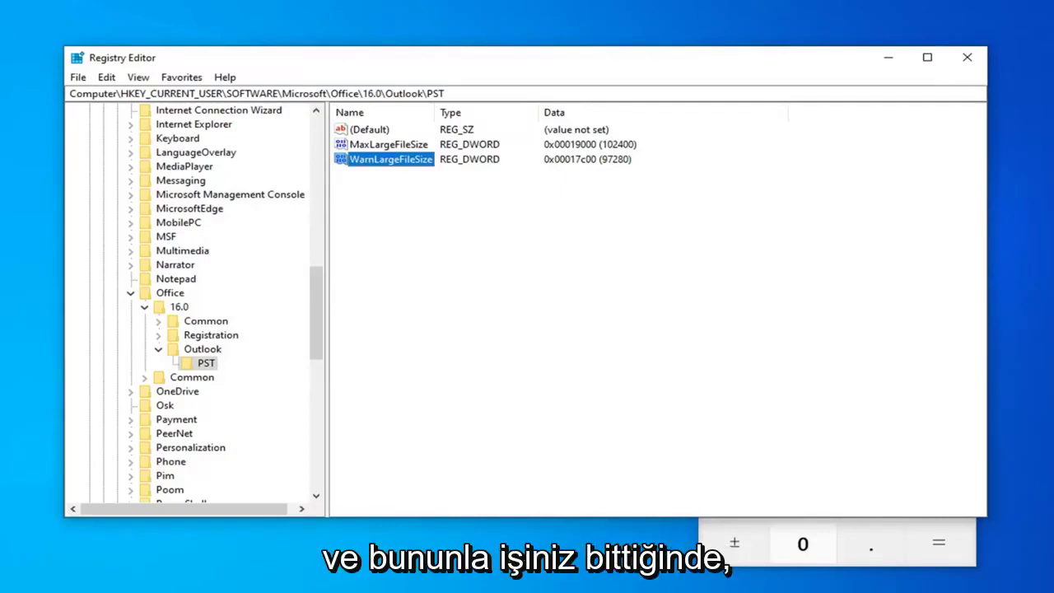
# Step: Collapse the expanded registry branches from Outlook up to HKEY_CURRENT_USER
pyautogui.click(158, 349)
pyautogui.click(145, 306)
pyautogui.click(130, 293)
pyautogui.scroll(15, 266, 322)
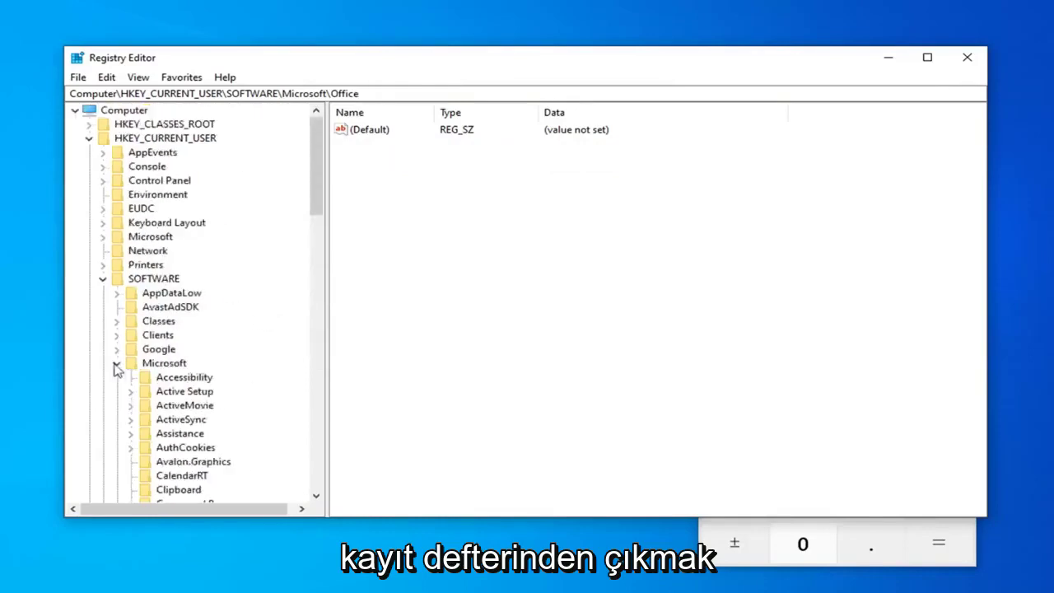
pyautogui.click(116, 363)
pyautogui.click(102, 278)
pyautogui.click(88, 138)
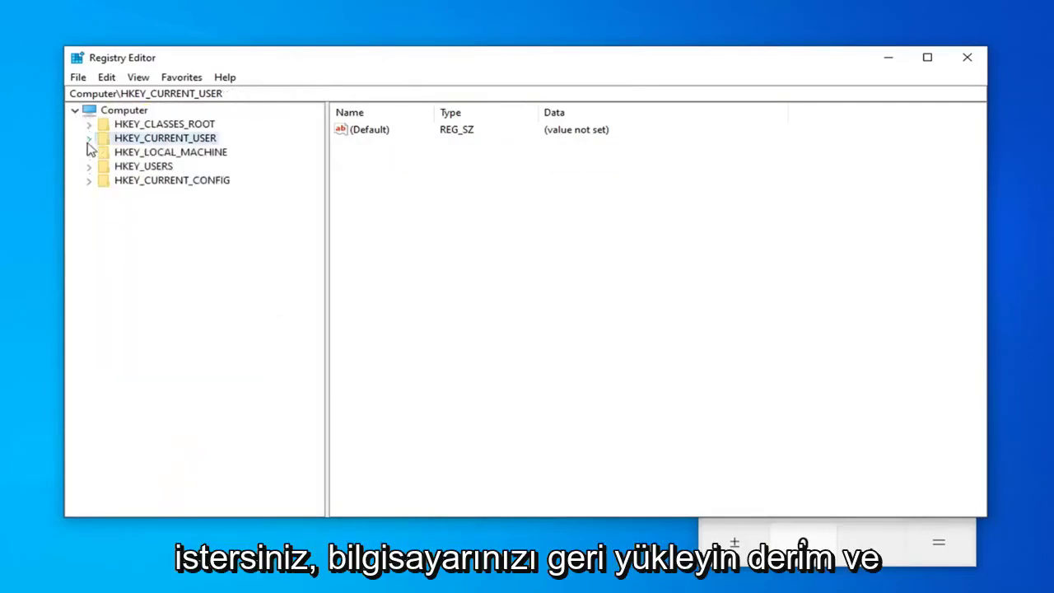
# Step: Close Registry Editor and Calculator
pyautogui.click(967, 56)
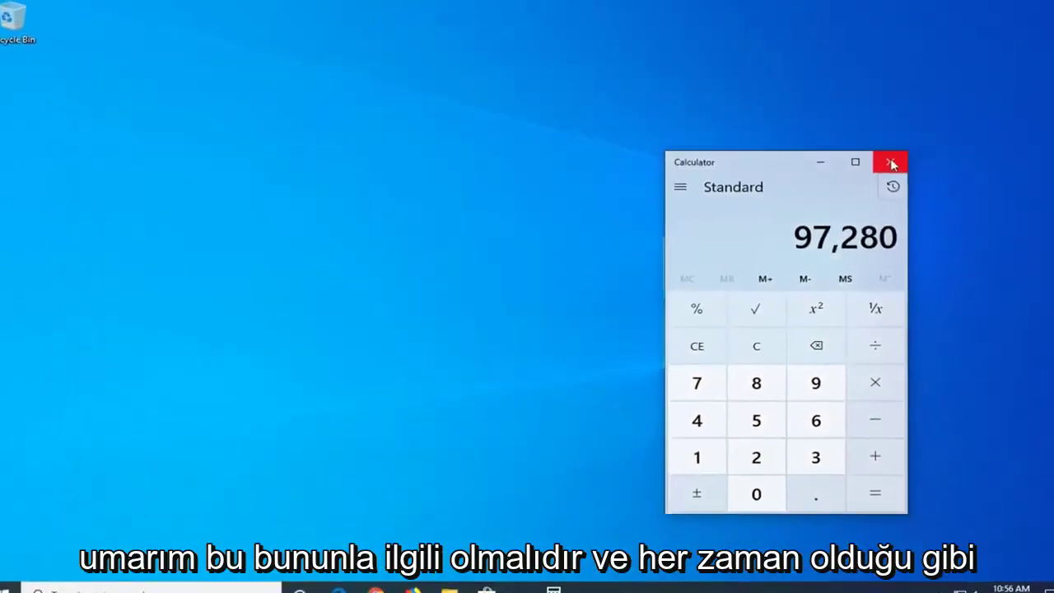
pyautogui.click(915, 165)
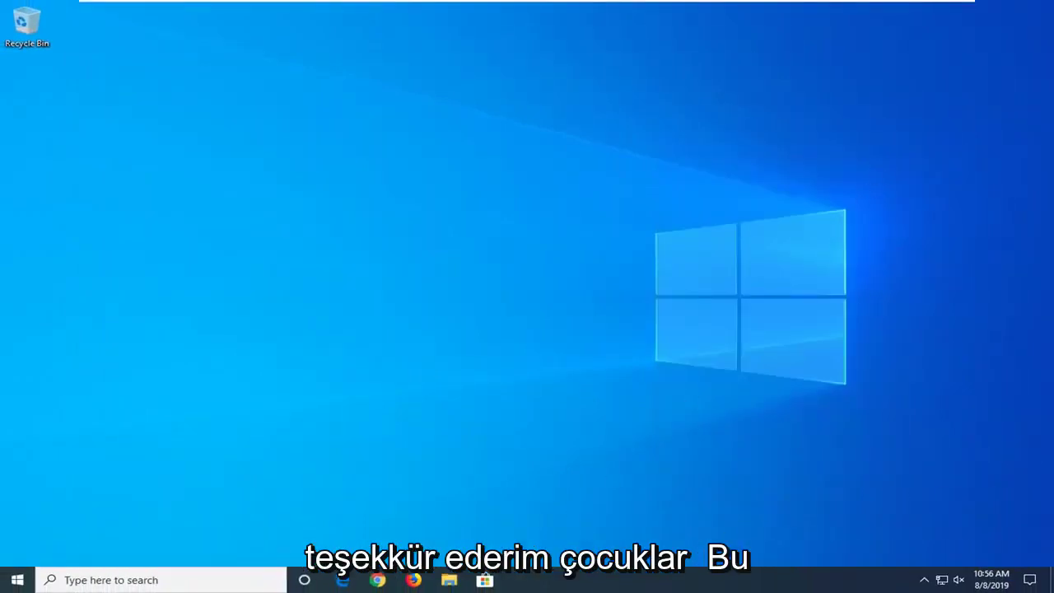